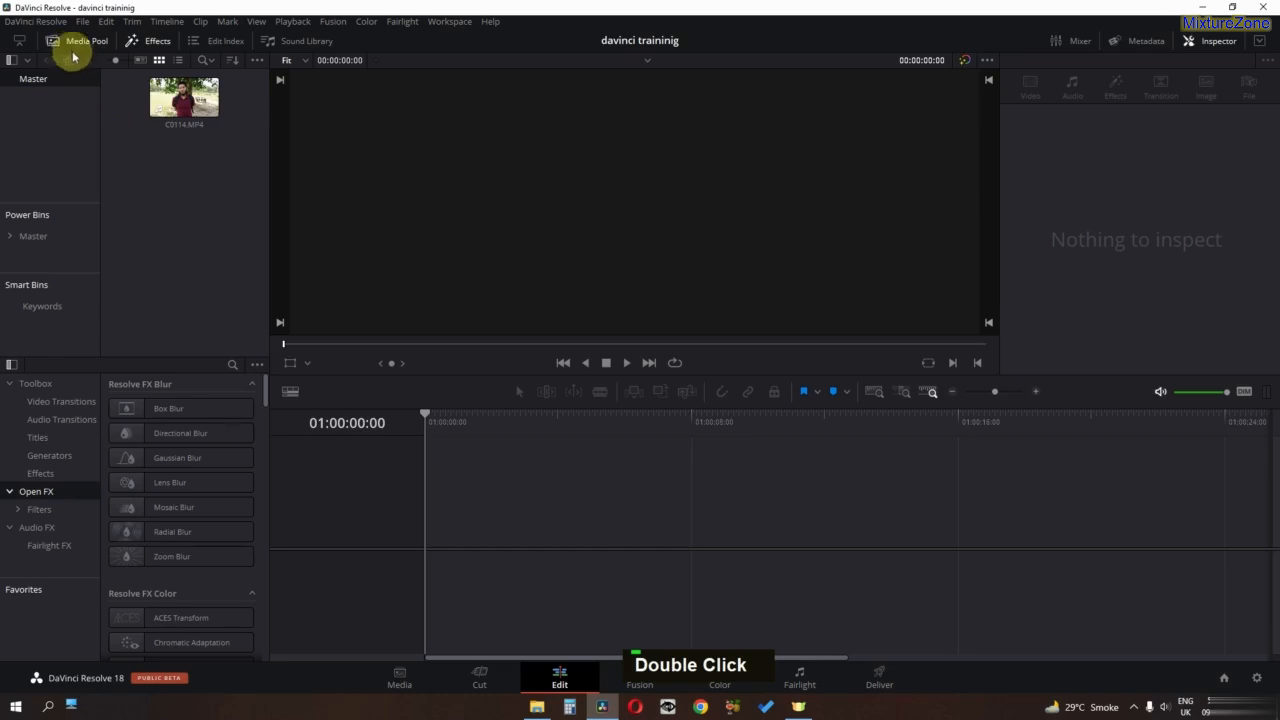
# - Place C0114.MP4 in a new timeline and set the timeline's X and Y zoom to 1.690
pyautogui.moveTo(184, 97); pyautogui.dragTo(455, 510)
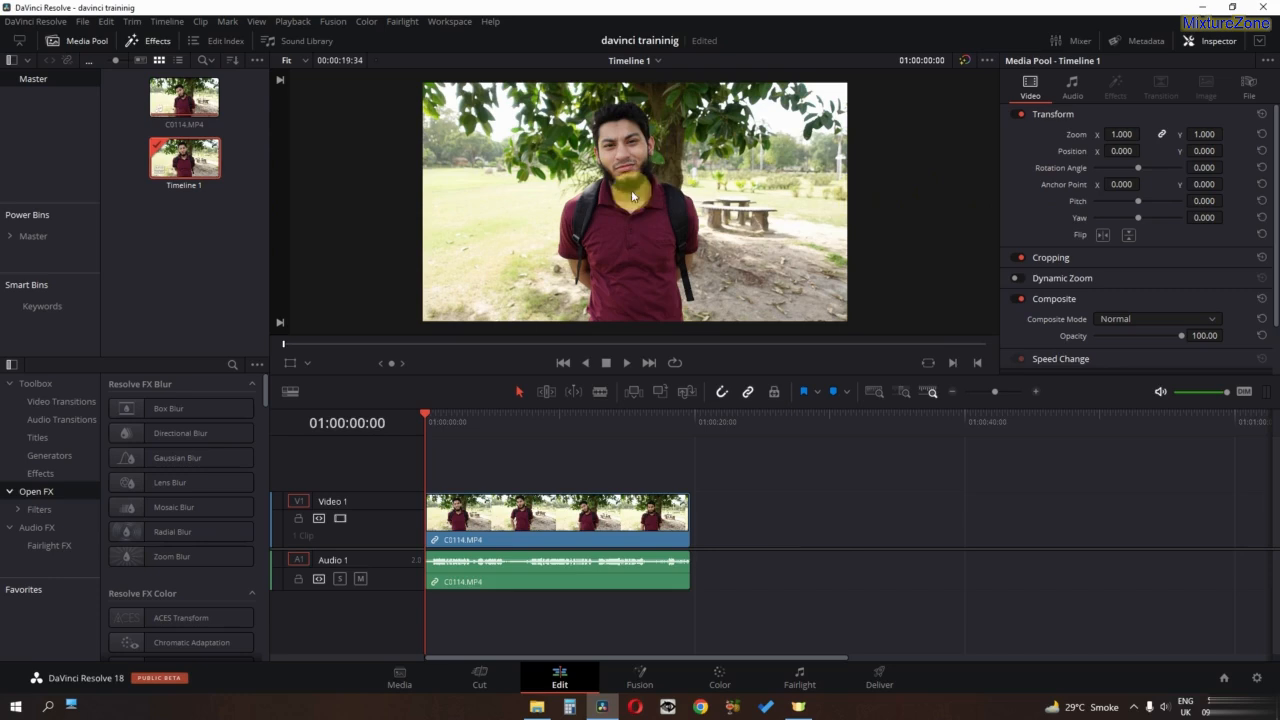
pyautogui.click(1072, 92)
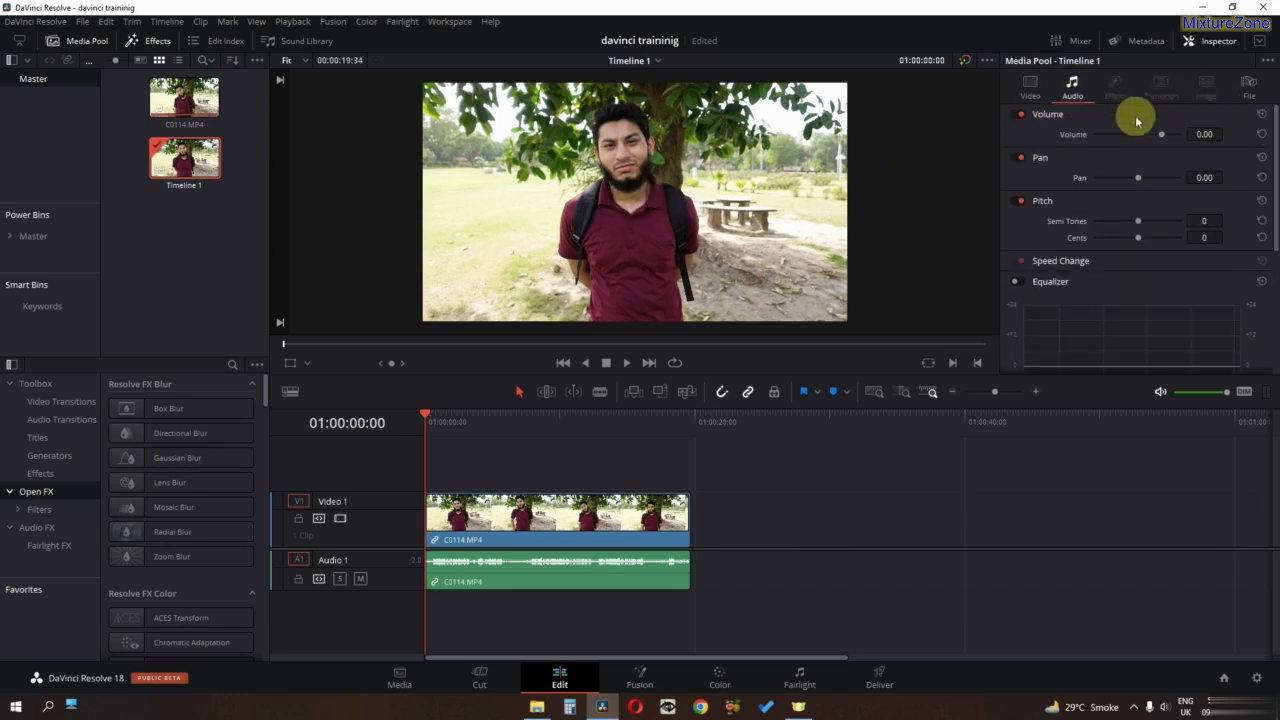
pyautogui.click(1029, 86)
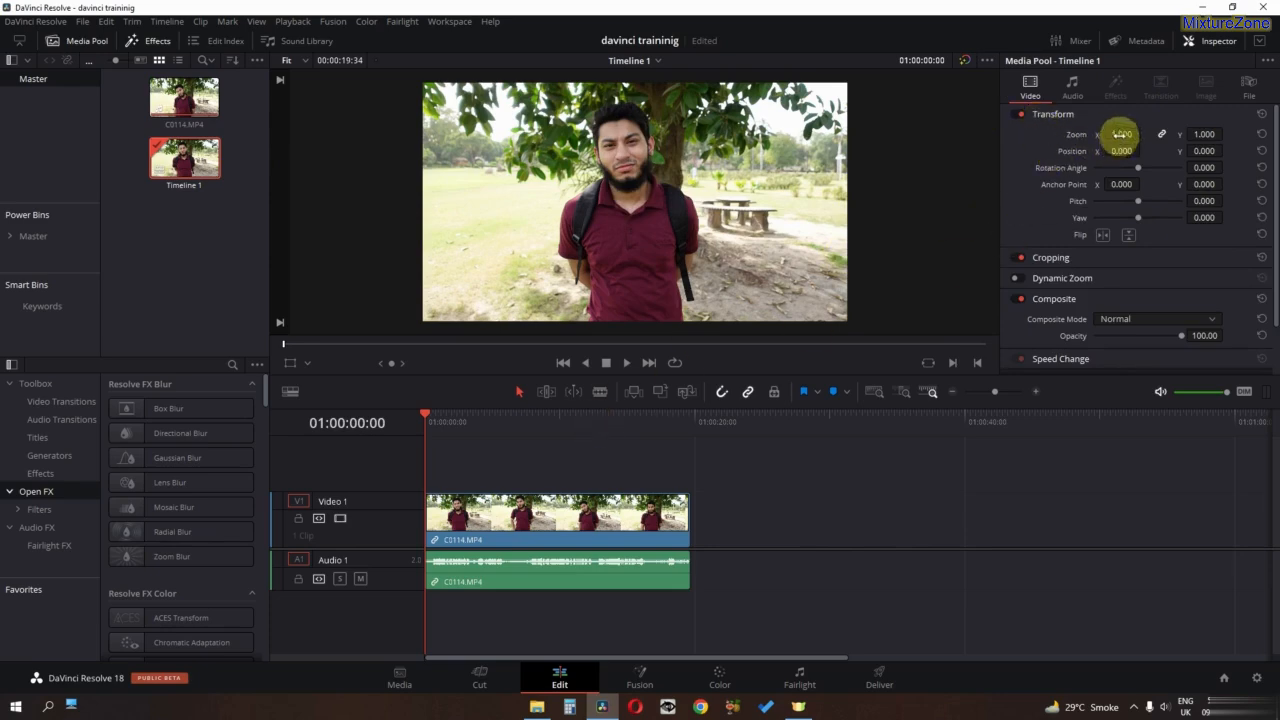
pyautogui.moveTo(1122, 134); pyautogui.dragTo(1074, 207)
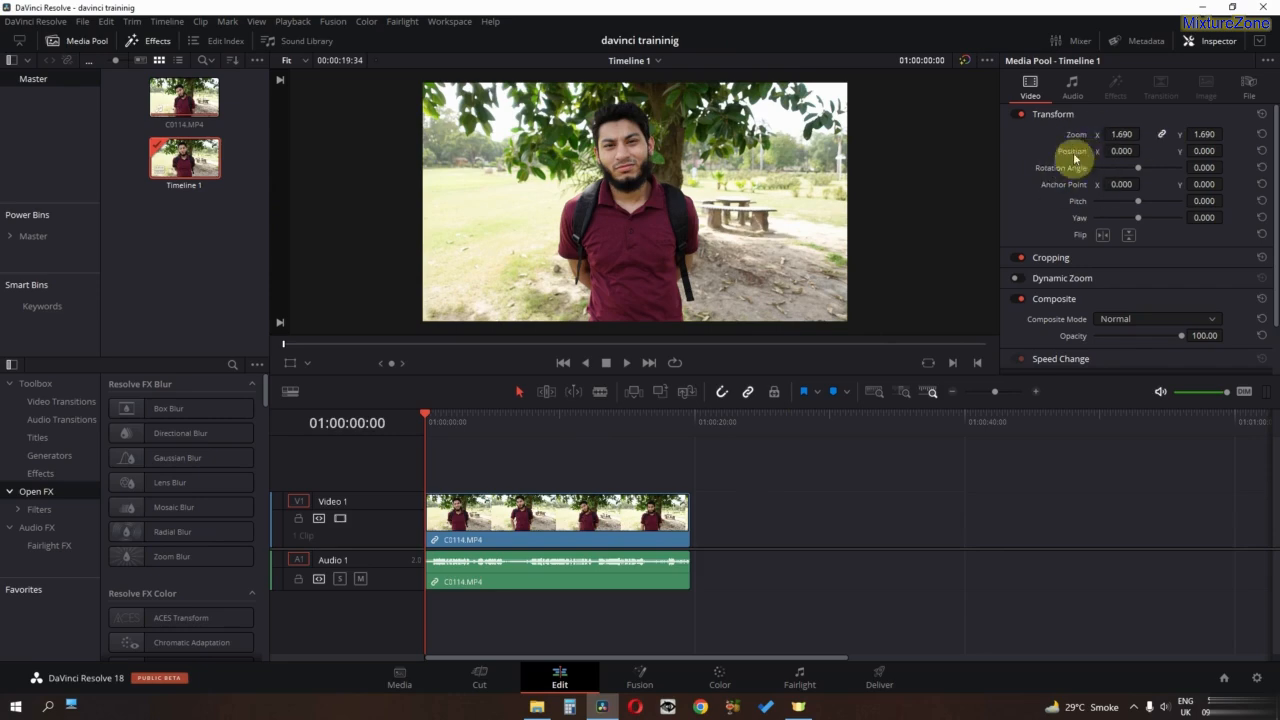
# - Try transforming the C0114.MP4 clip with zoom 1.310, position X 35, rotation 24.730, anchor X 10, pitch -0.286, yaw -0.103 and a flip
pyautogui.click(499, 527)
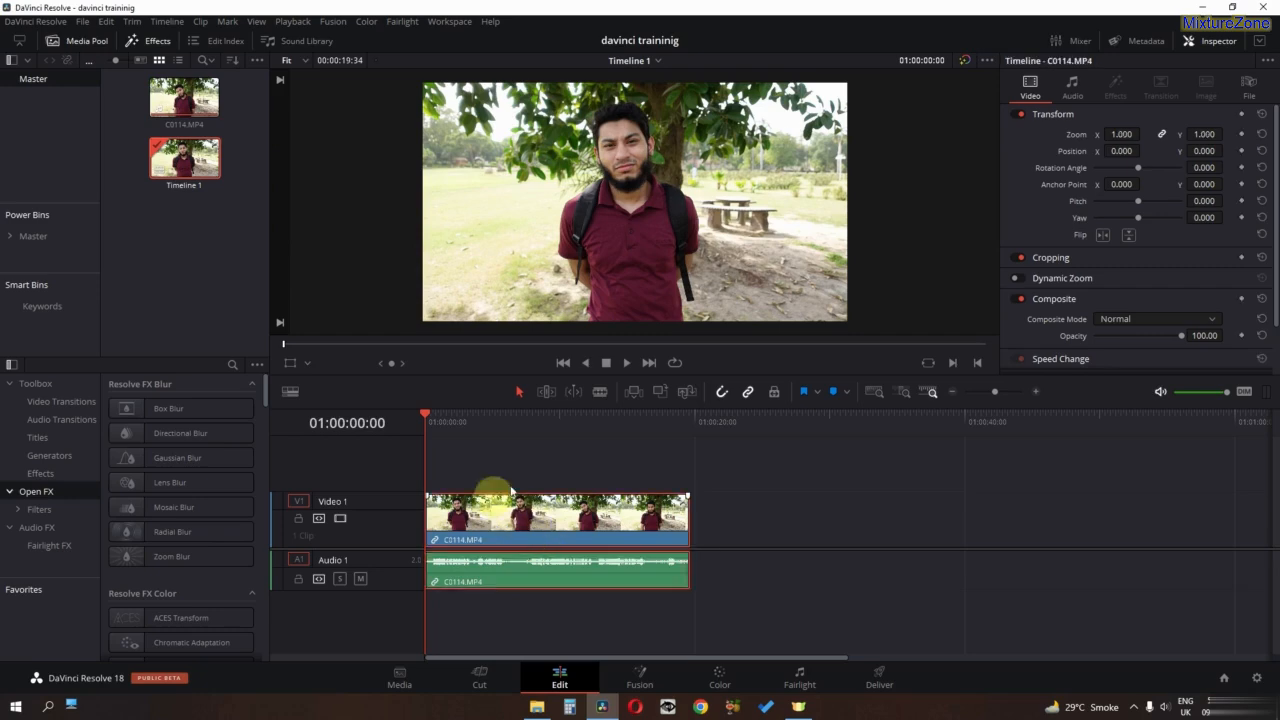
pyautogui.moveTo(1121, 134); pyautogui.dragTo(1114, 243)
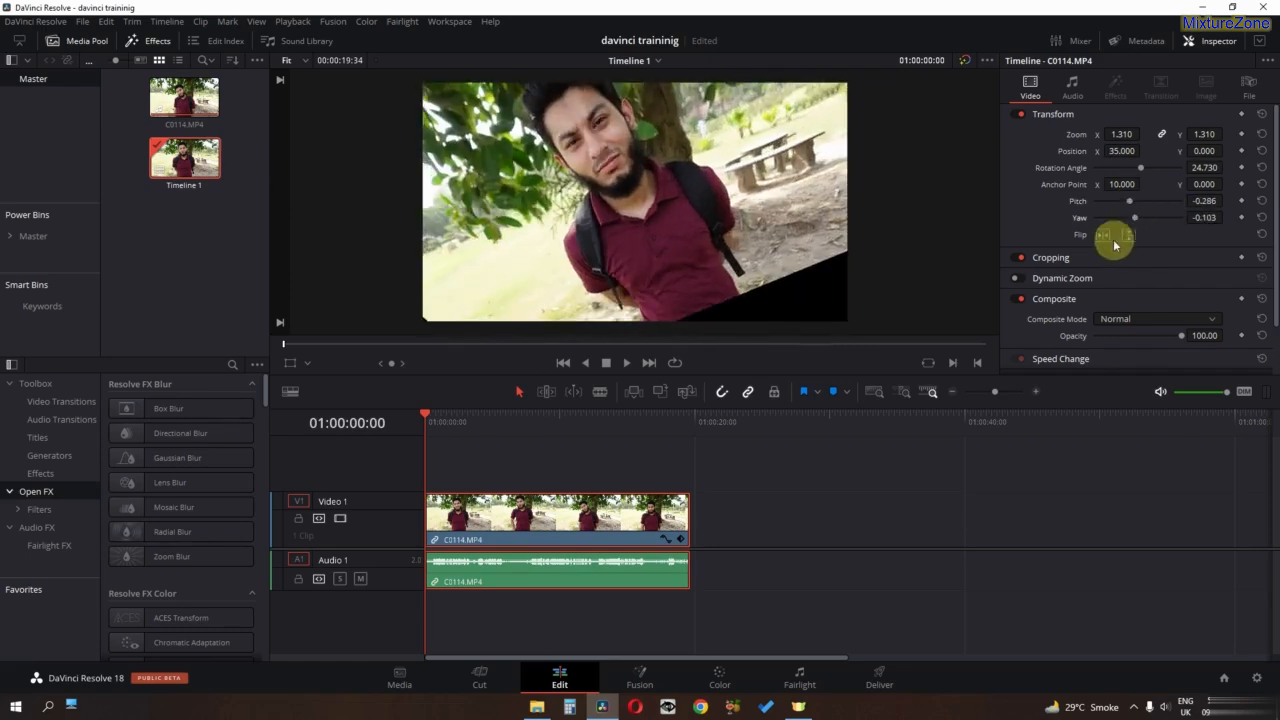
pyautogui.doubleClick(1129, 237)
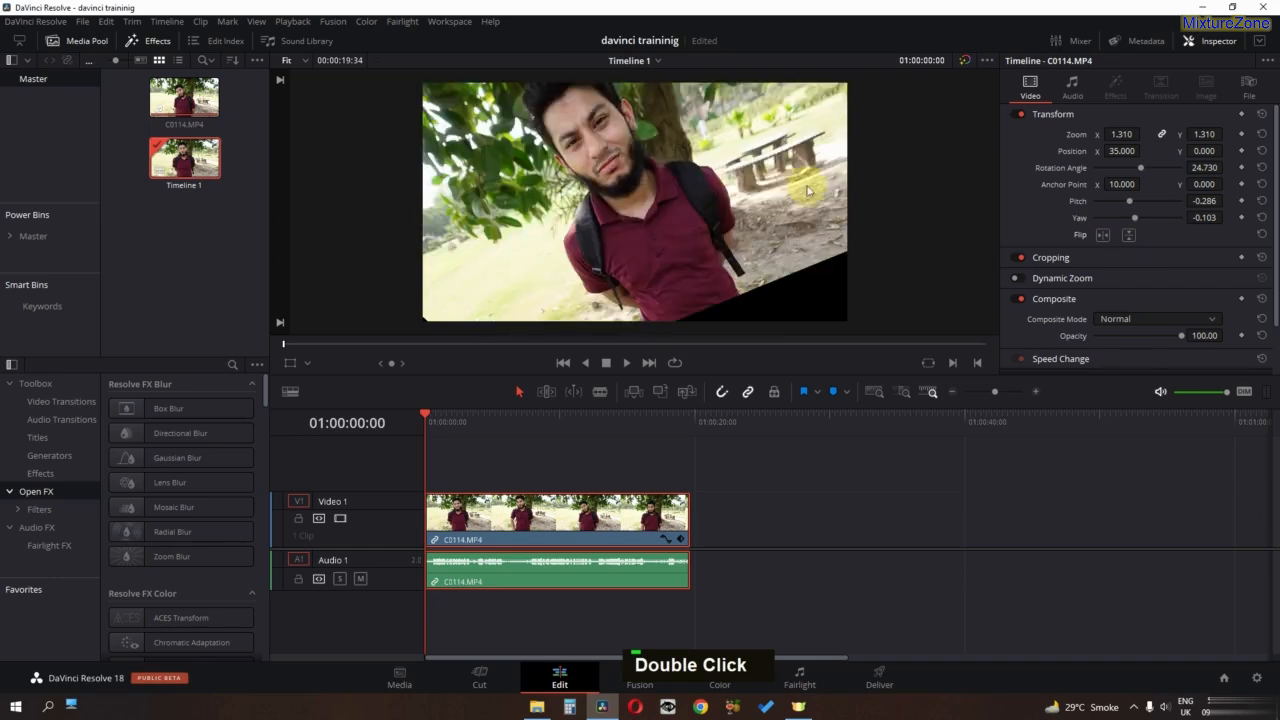
pyautogui.hotkey('ctrl', 'z')
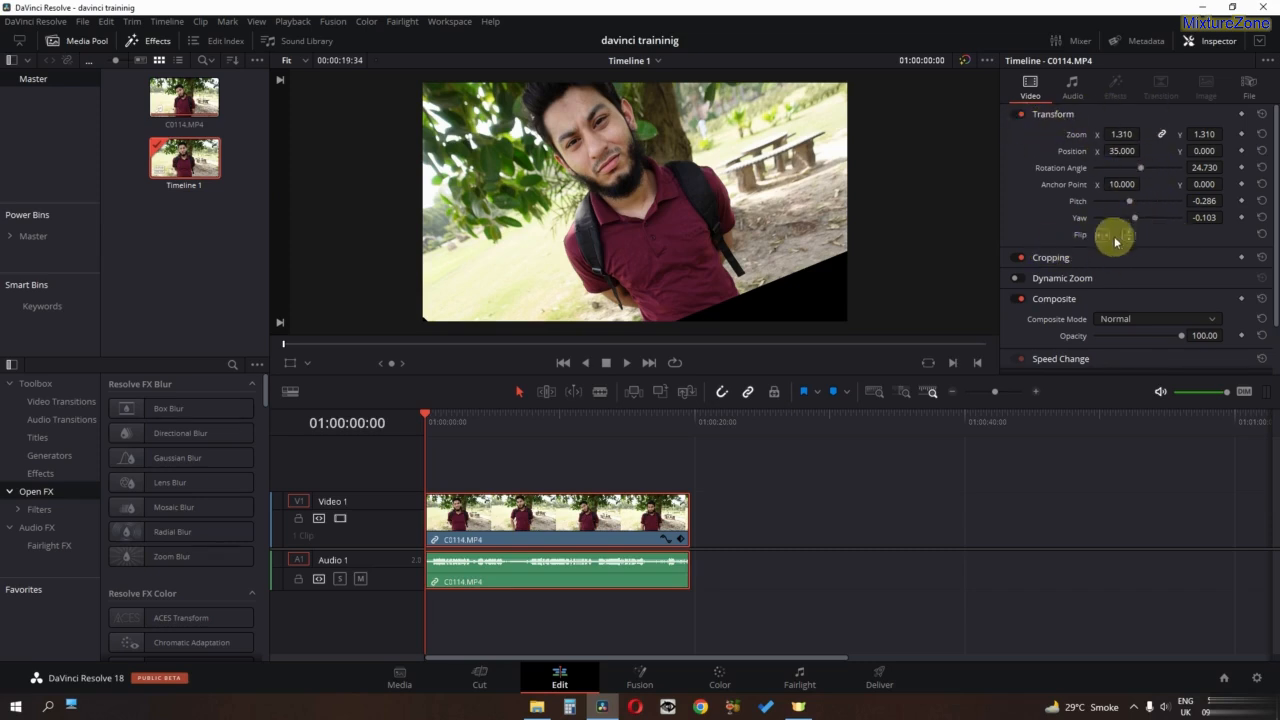
# - Reset the clip's yaw, pitch, anchor point, rotation angle, position and zoom individually
pyautogui.click(1262, 217)
pyautogui.click(1262, 201)
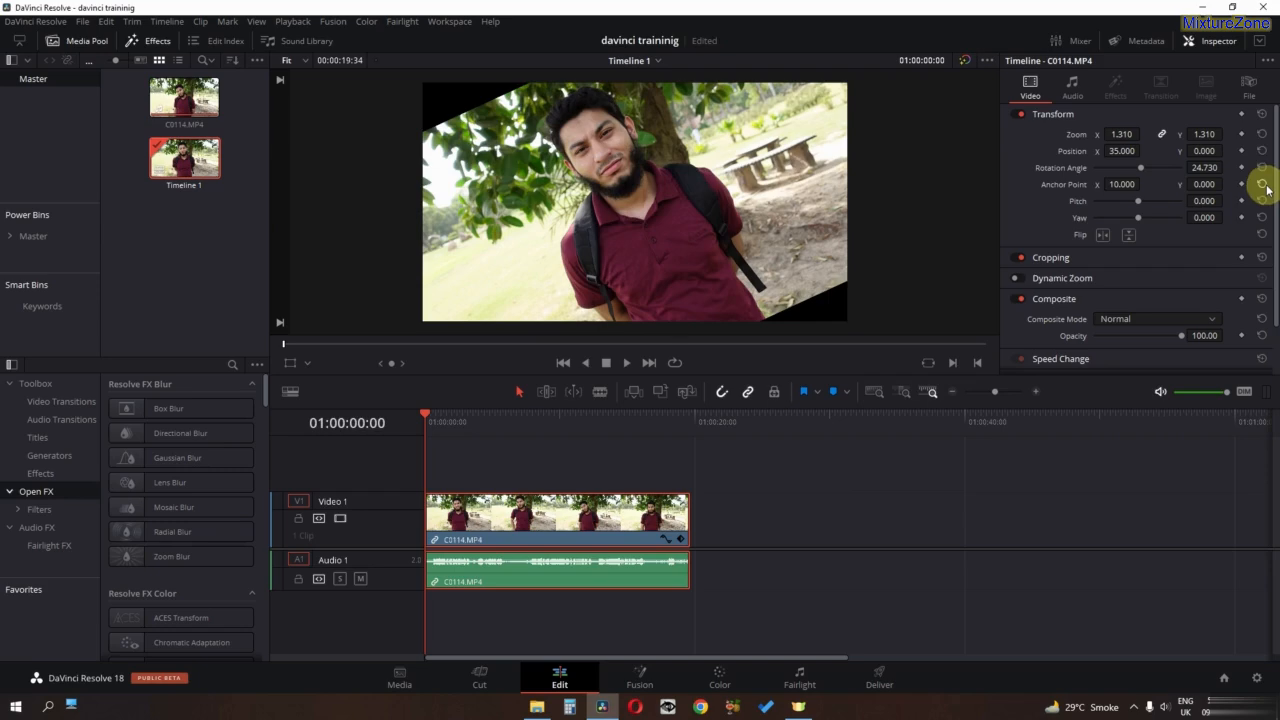
pyautogui.click(1262, 184)
pyautogui.click(1262, 167)
pyautogui.click(1262, 151)
pyautogui.click(1262, 134)
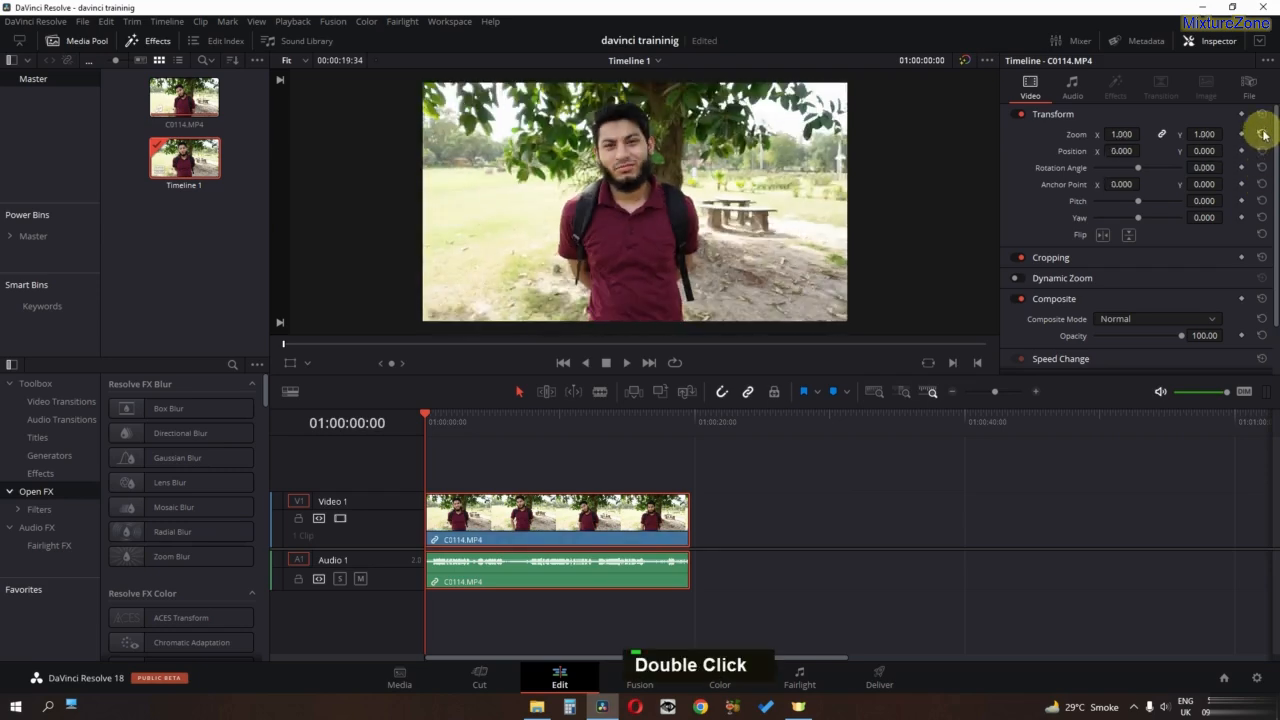
# - Try zoom 1.550, position X 103, rotation 360 and anchor X 52 on the clip, and reset the whole Transform section
pyautogui.moveTo(1131, 135); pyautogui.dragTo(1188, 185)
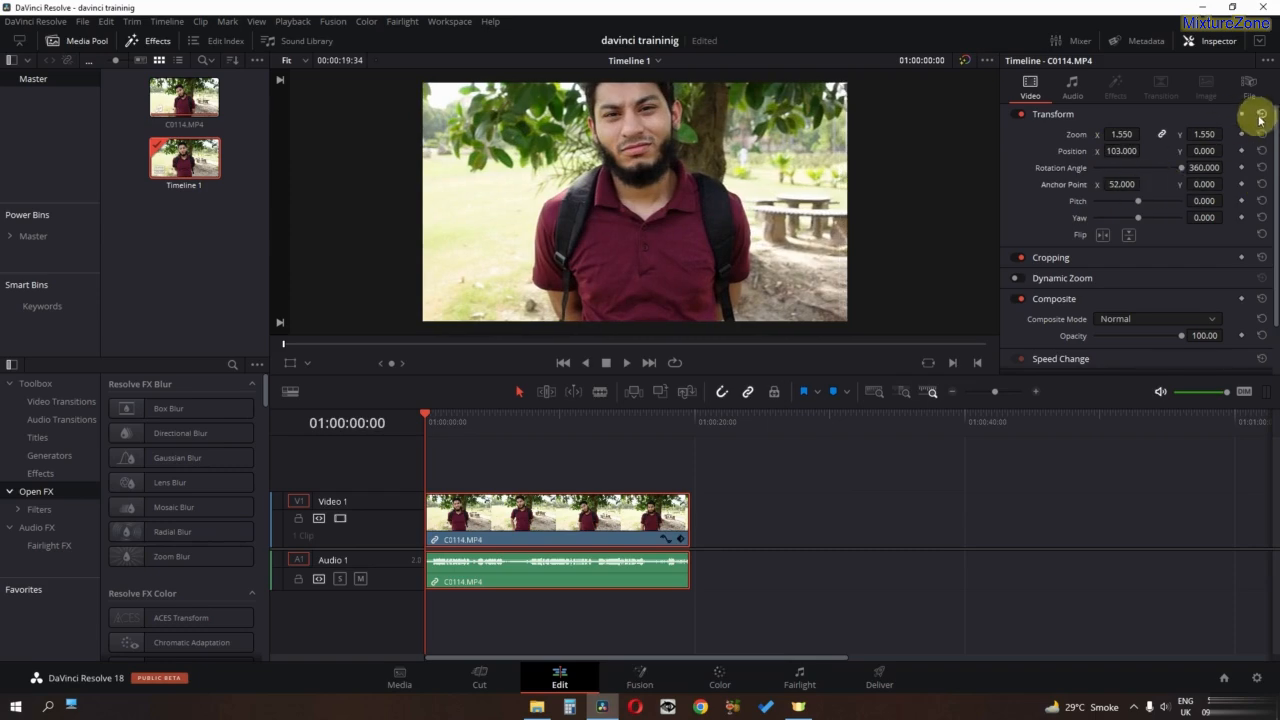
pyautogui.click(1262, 115)
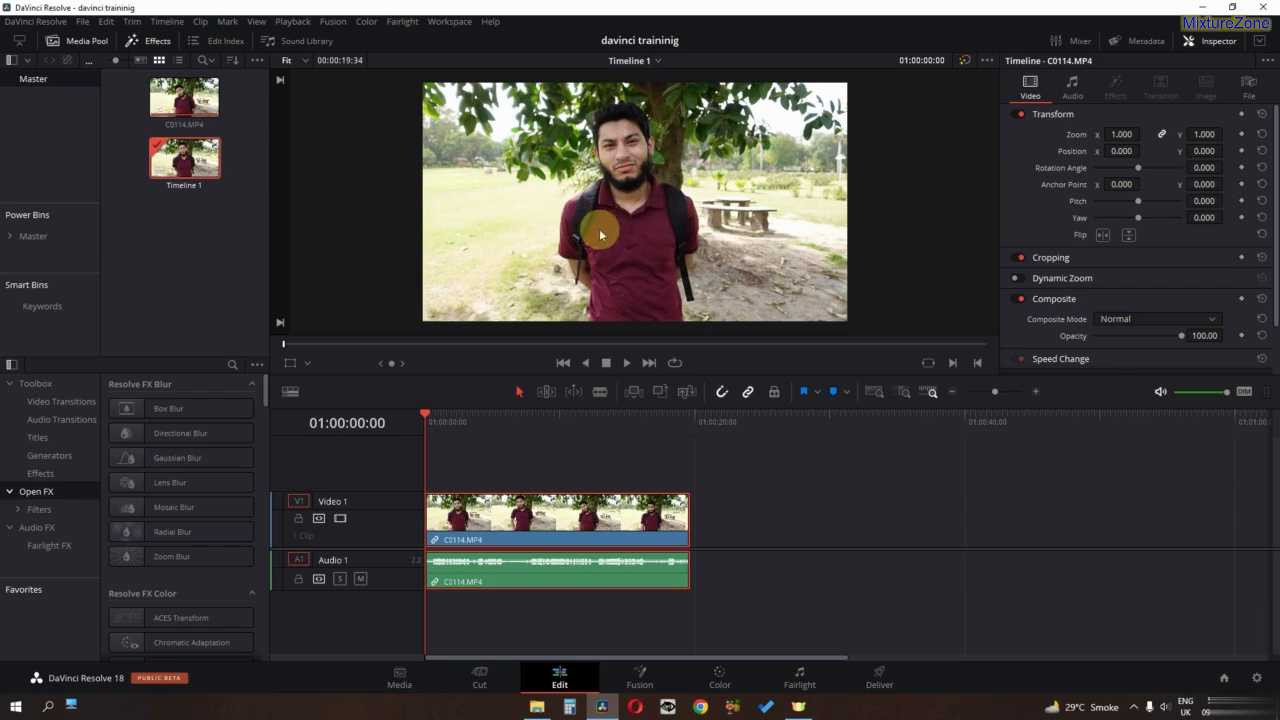
# - Collapse the Transform settings, try out cropping on the C0114.MP4 clip, and restore the uncropped picture
pyautogui.scroll(1, 599, 228)
pyautogui.click(1066, 116)
pyautogui.click(1064, 138)
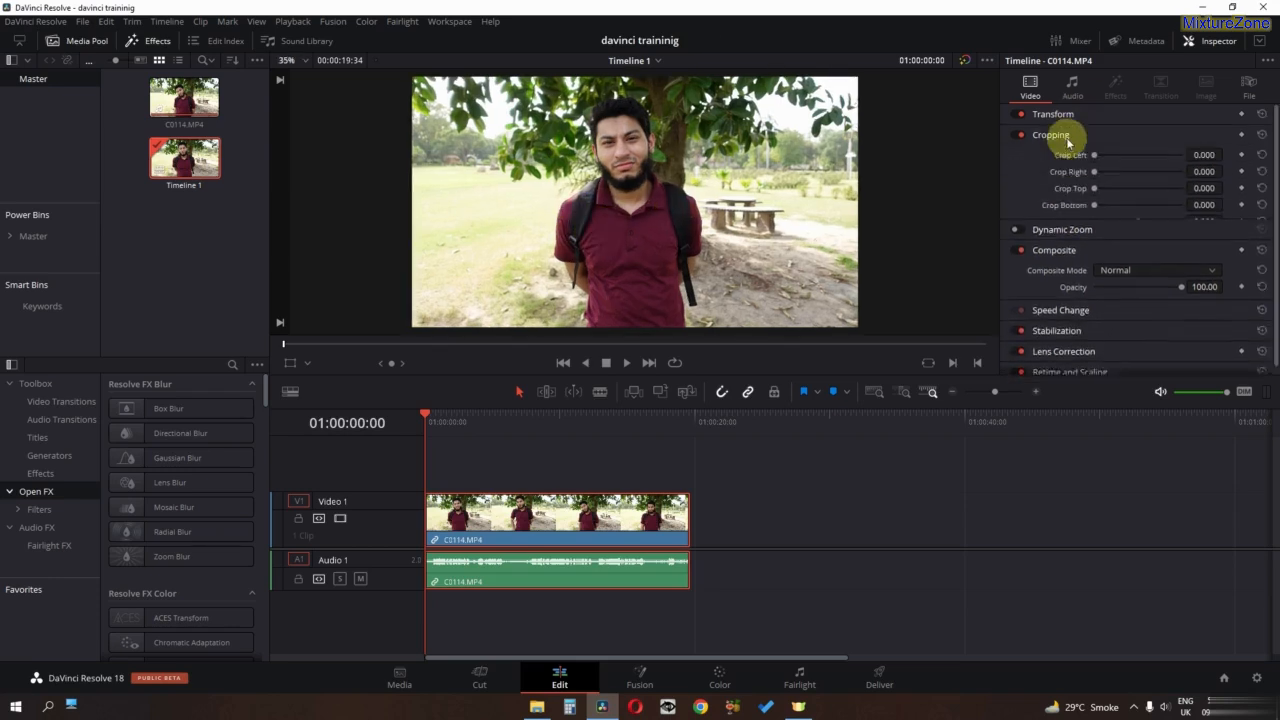
pyautogui.moveTo(1097, 157); pyautogui.dragTo(1137, 226)
pyautogui.doubleClick(1051, 134)
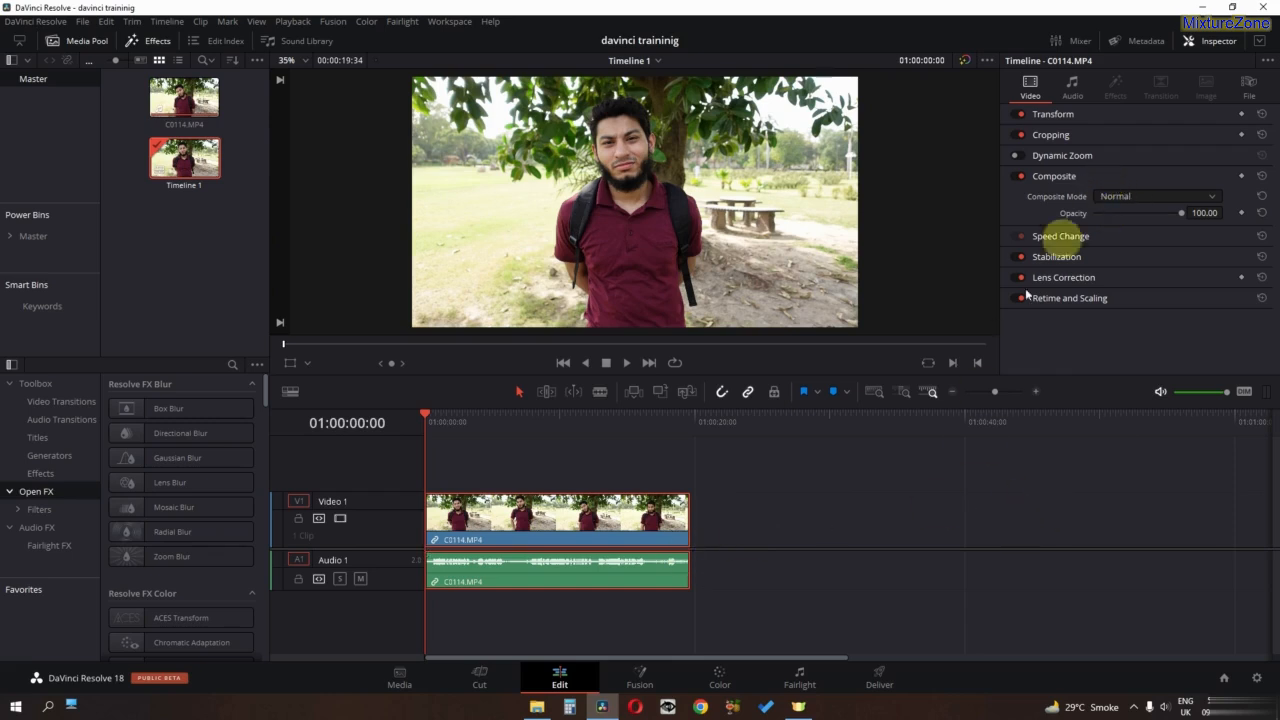
# - Import evil.jpg and place it on Video 1 directly after the C0114.MP4 clip
pyautogui.click(756, 427)
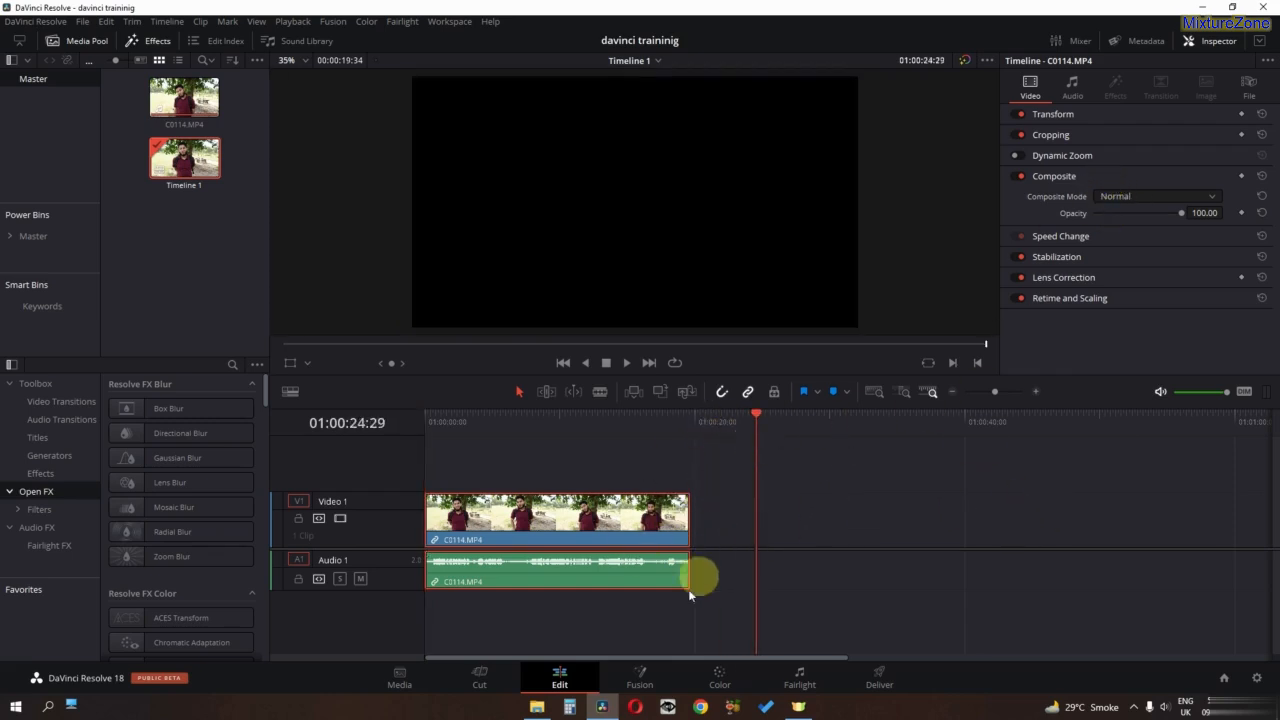
pyautogui.hotkey('alt', 'Tab')
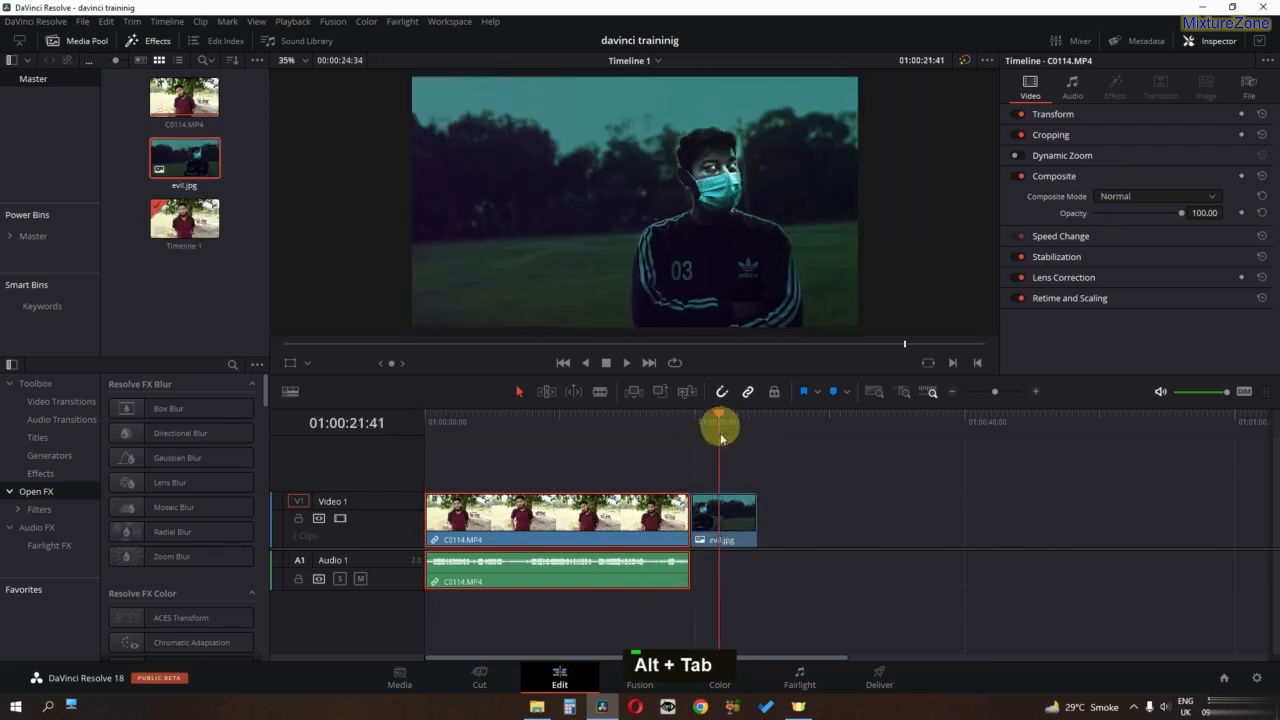
pyautogui.click(700, 532)
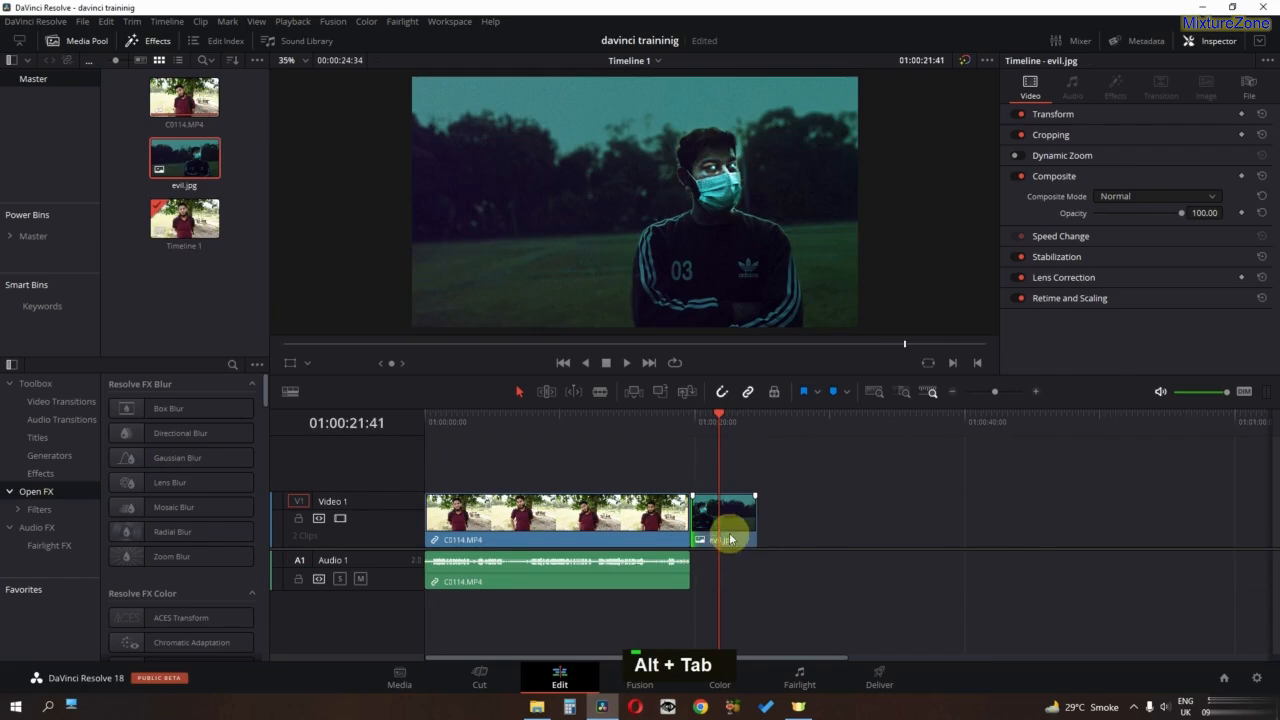
# - Enable Dynamic Zoom on the evil.jpg clip and play the clip from its start with Linear ease
pyautogui.scroll(-1, 677, 260)
pyautogui.press('space')
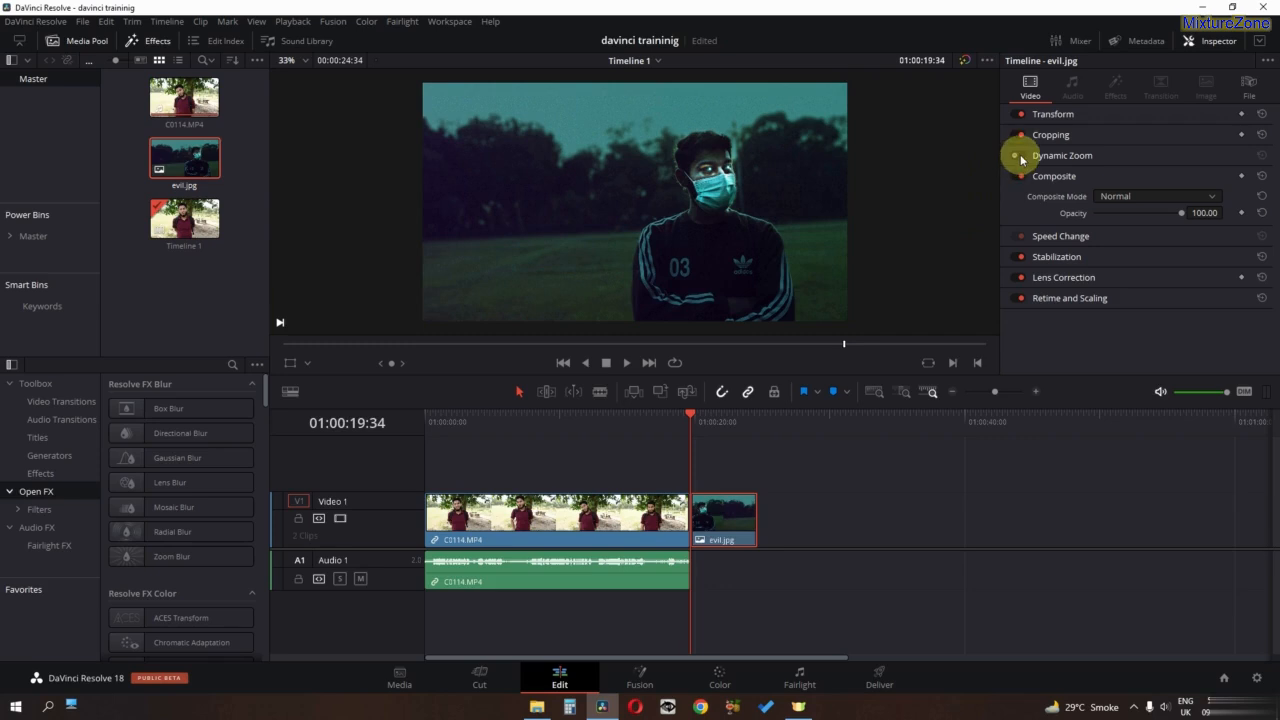
pyautogui.press('space')
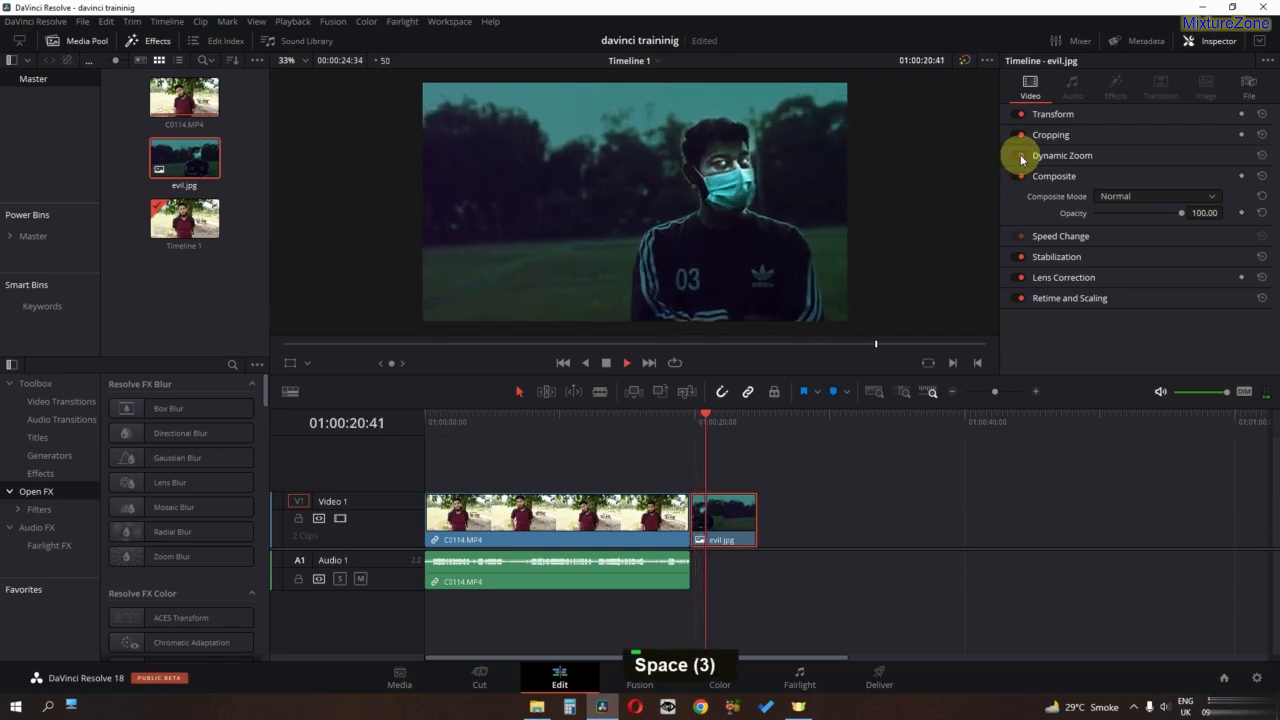
pyautogui.click(1068, 155)
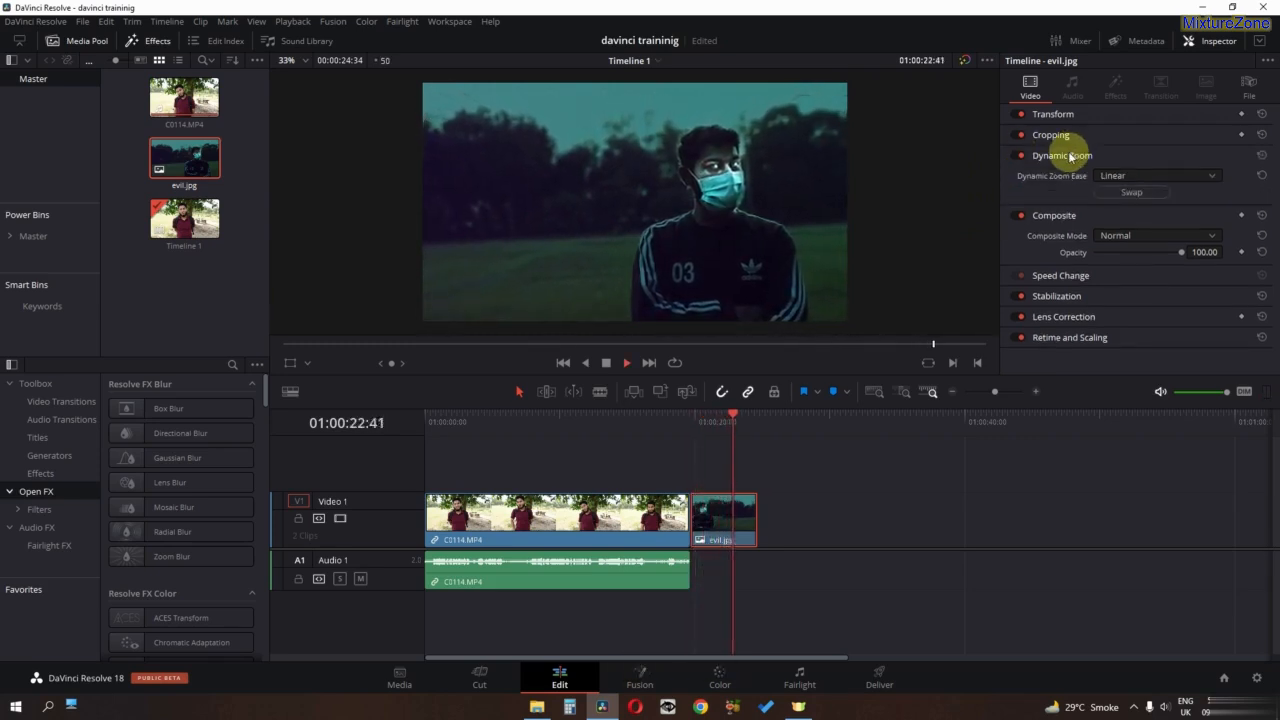
pyautogui.press('space')
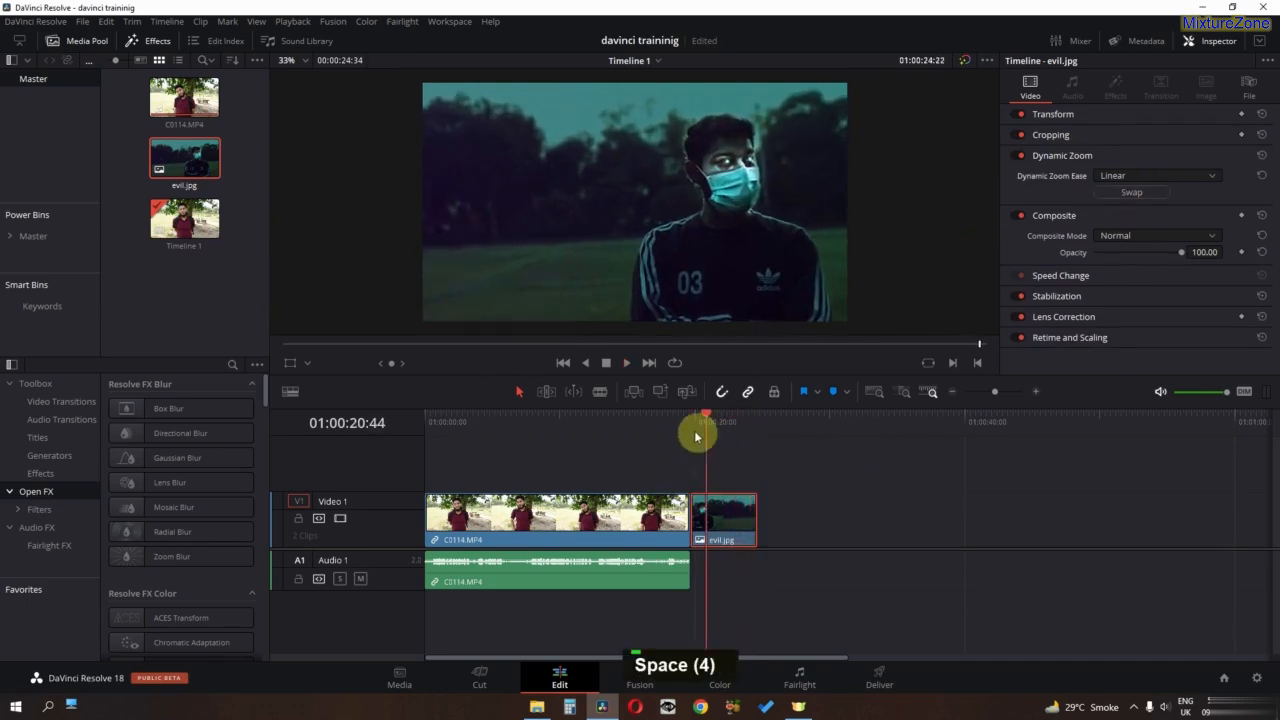
pyautogui.moveTo(694, 430); pyautogui.dragTo(690, 429)
pyautogui.press('space')
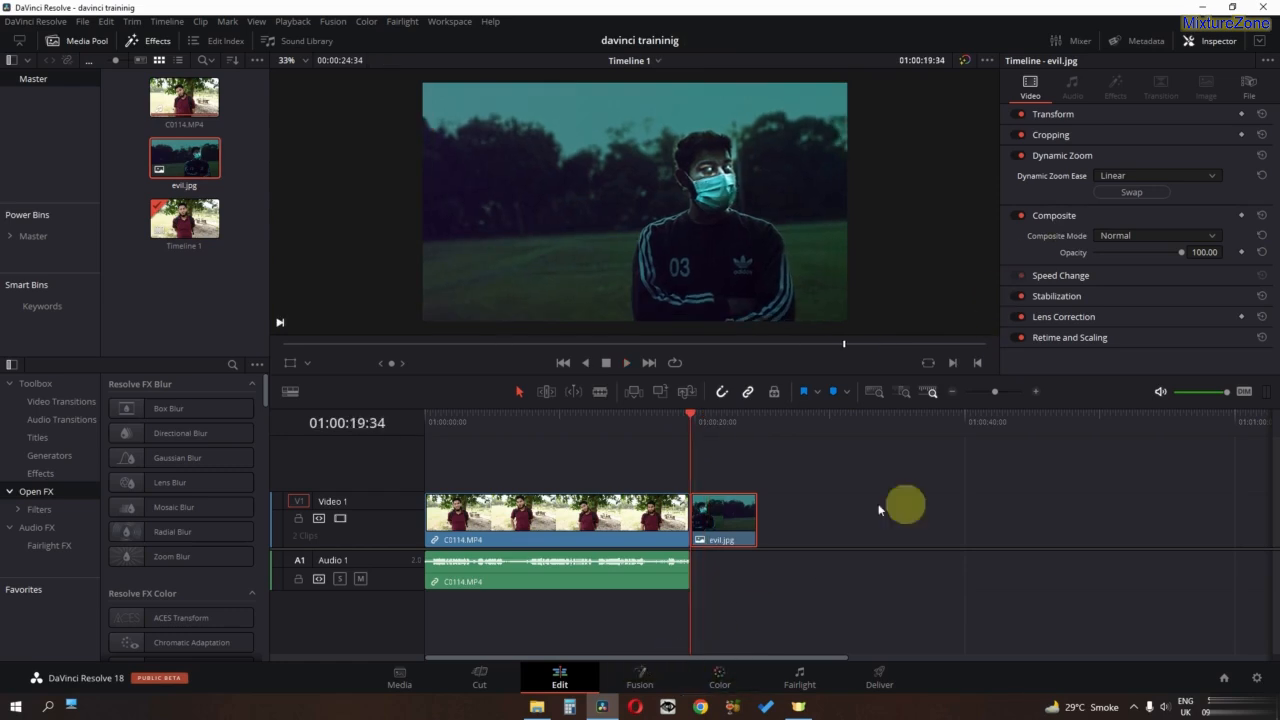
# - Set the Dynamic Zoom ease to Ease In and play the evil.jpg clip
pyautogui.click(1113, 177)
pyautogui.click(1135, 207)
pyautogui.press('space')
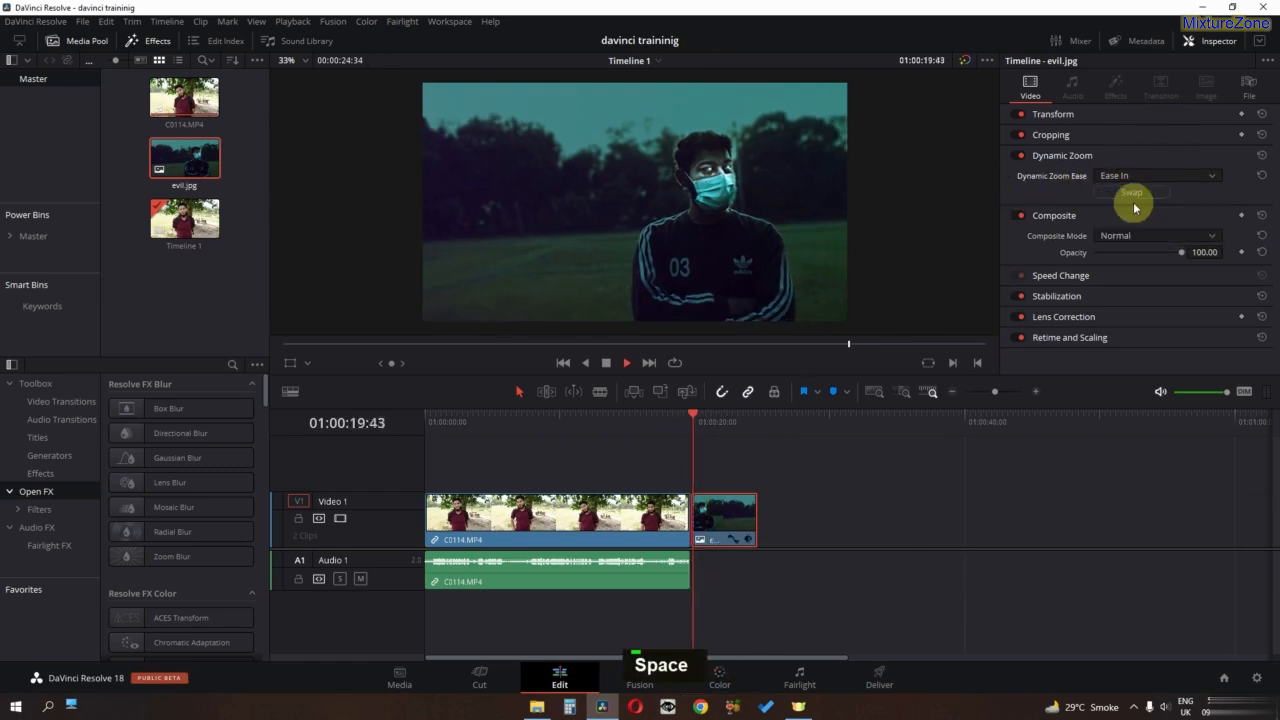
pyautogui.press('space')
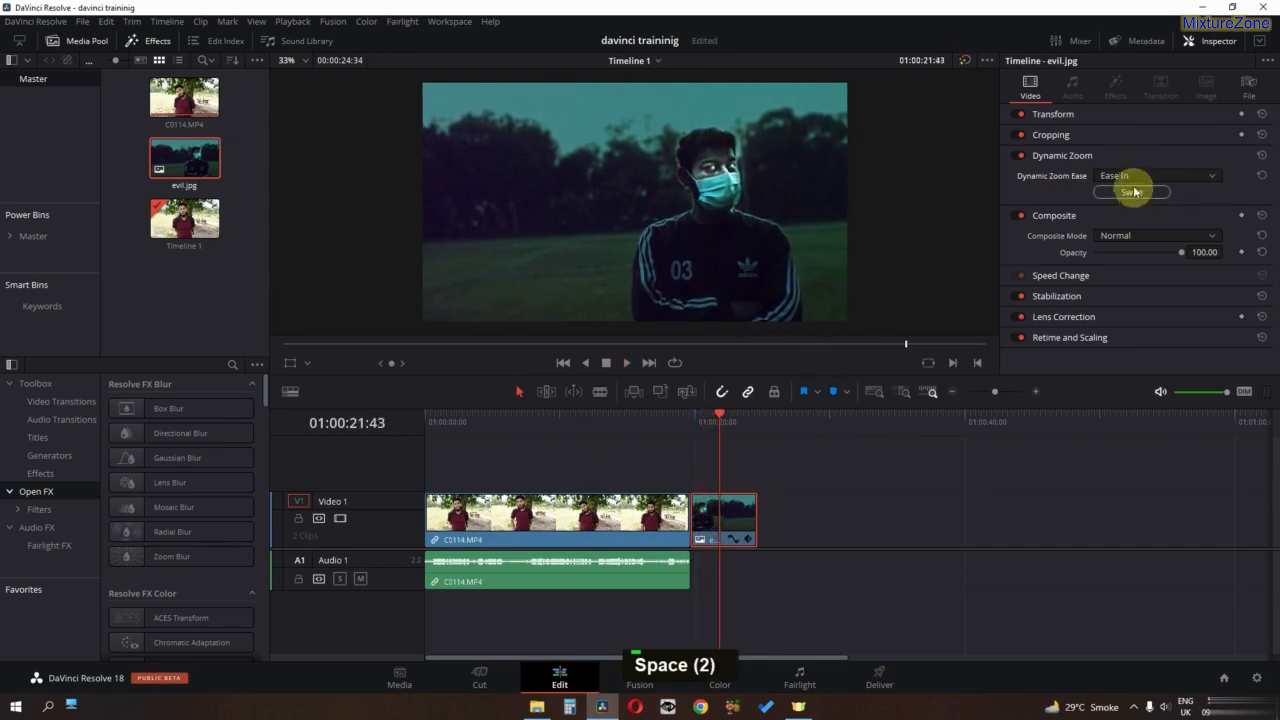
# - Set the Dynamic Zoom ease to Ease Out and play the evil.jpg clip from its start
pyautogui.click(1125, 176)
pyautogui.click(1118, 222)
pyautogui.moveTo(720, 417); pyautogui.dragTo(700, 423)
pyautogui.press('space')
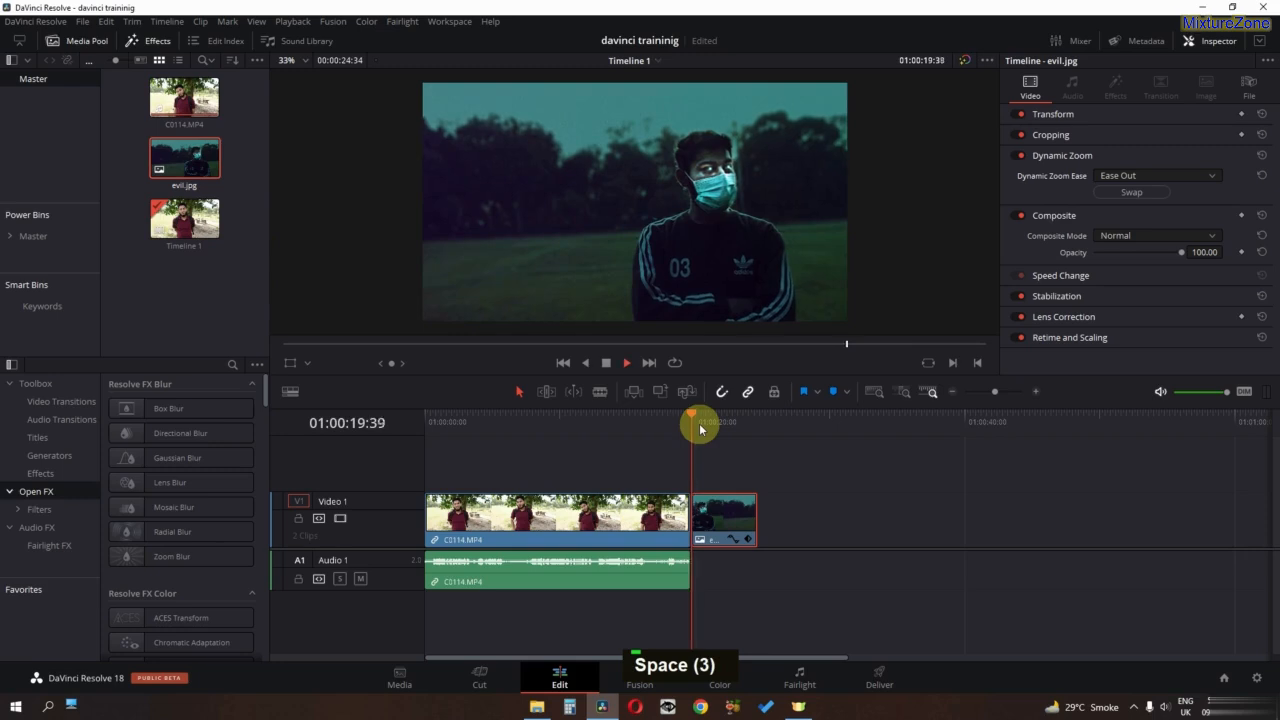
pyautogui.press('space')
# - Preview the evil.jpg clip with the Ease In and Out dynamic zoom, and reset the Dynamic Zoom settings
pyautogui.click(1102, 178)
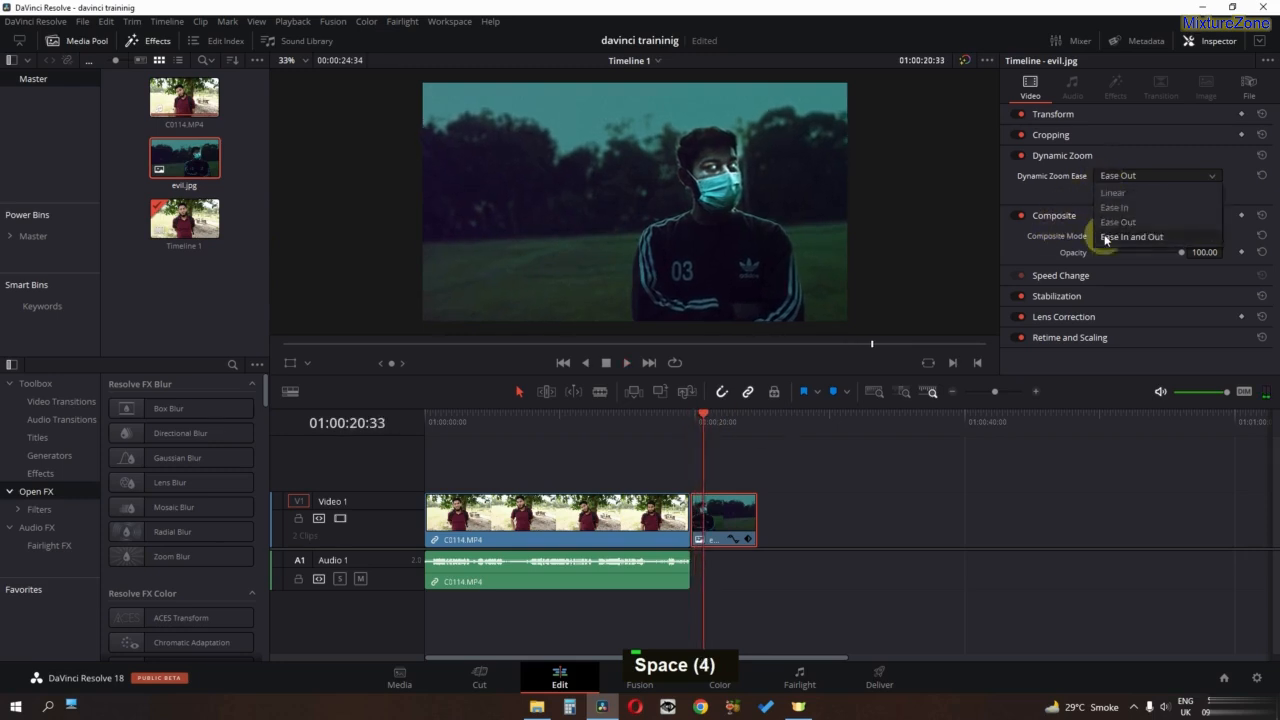
pyautogui.click(1105, 237)
pyautogui.press('space')
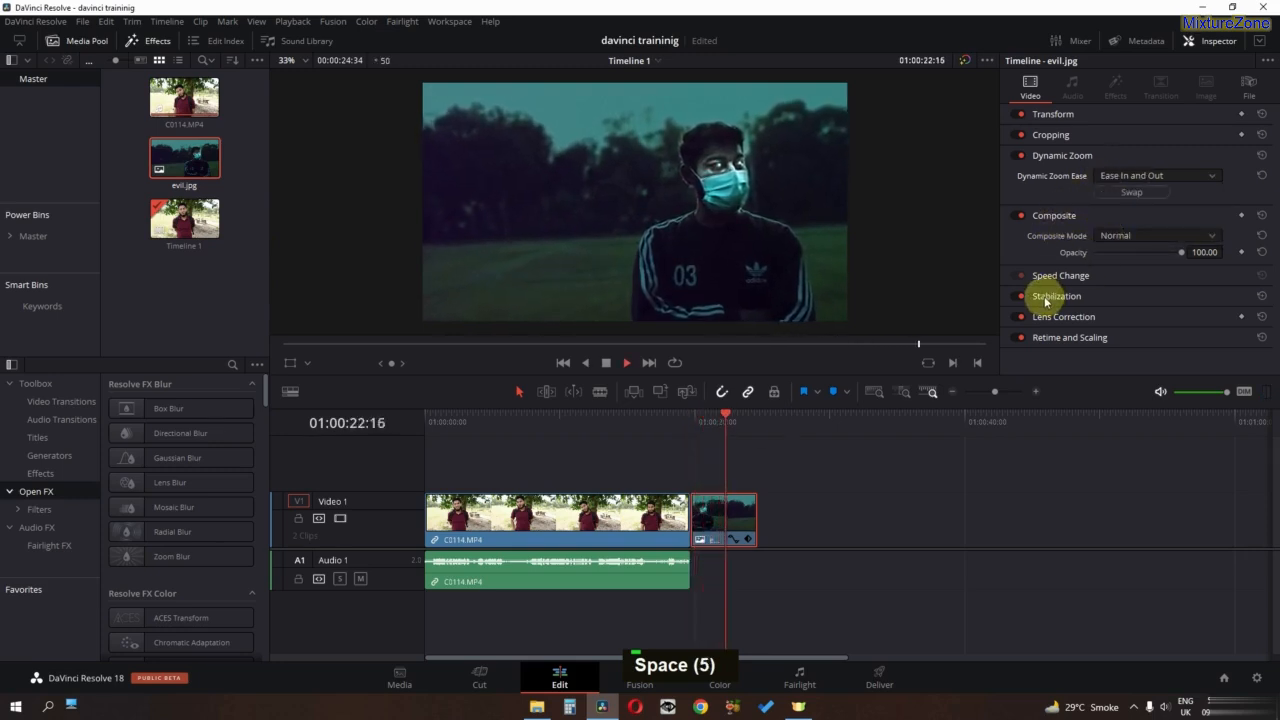
pyautogui.press('space')
pyautogui.click(1050, 154)
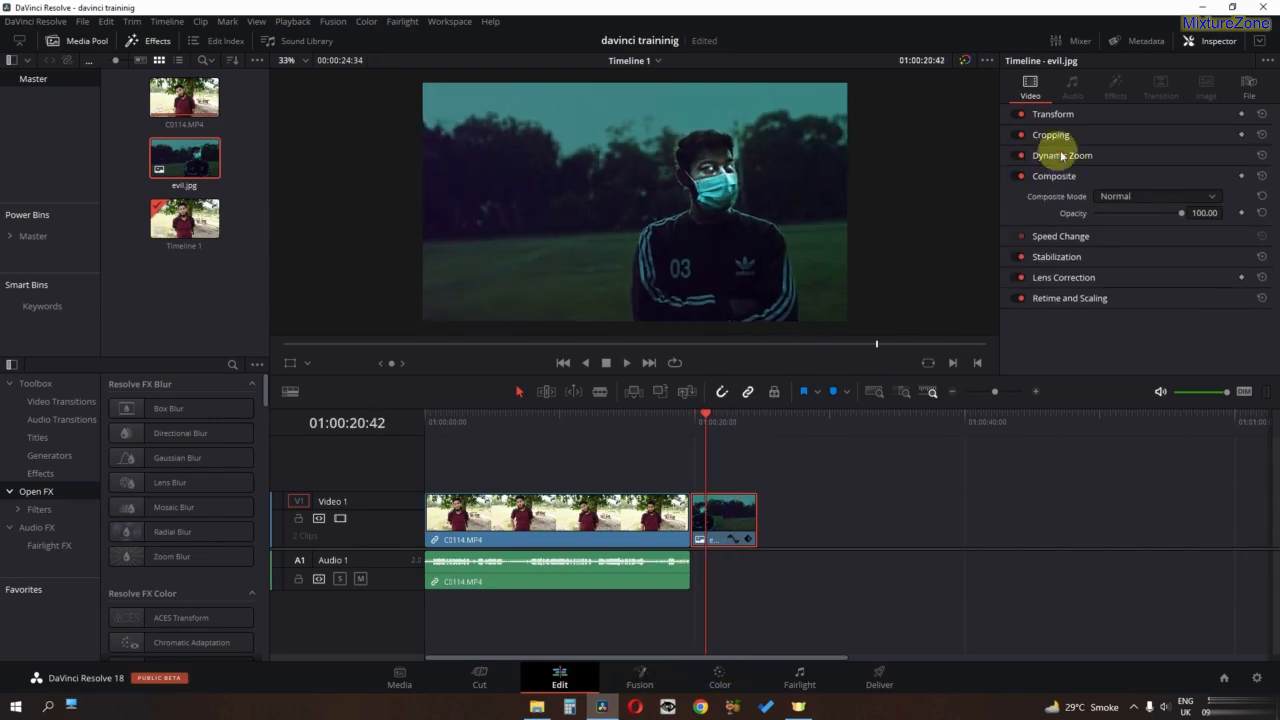
pyautogui.click(1263, 155)
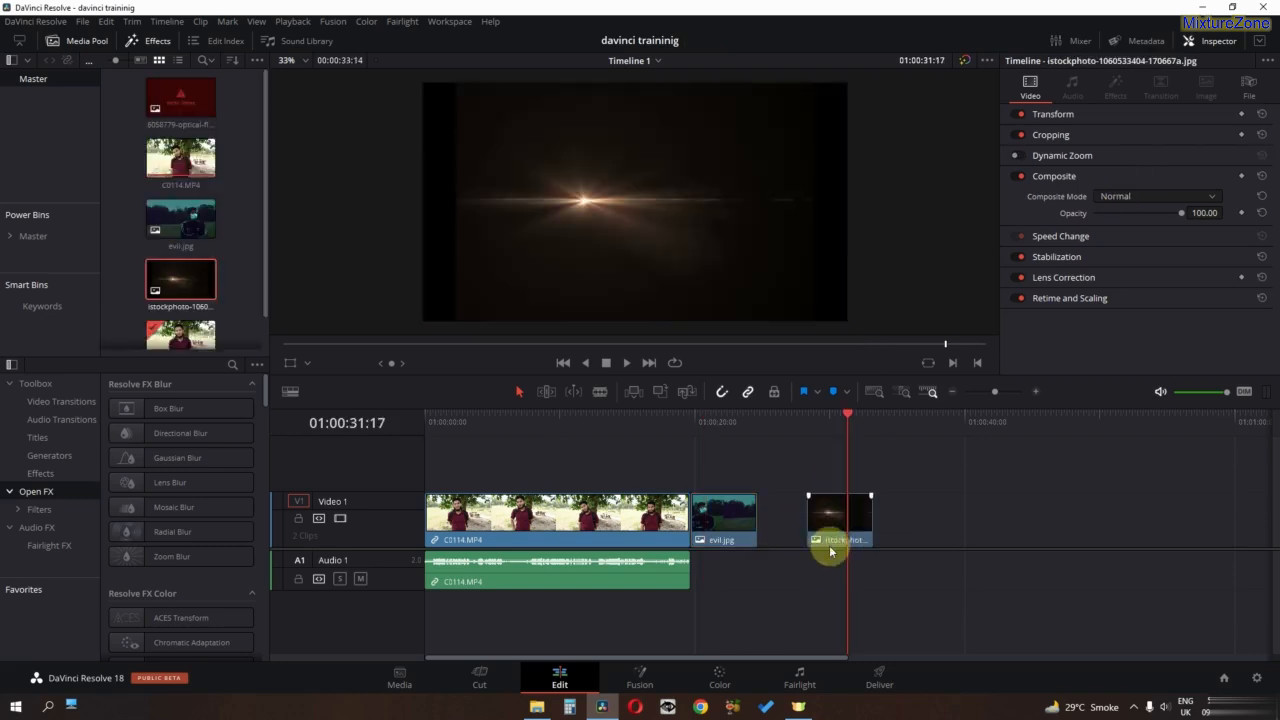
# - Place the istockphoto lens flare image on Video 2 above evil.jpg and move the playhead over both clips
pyautogui.moveTo(838, 529); pyautogui.dragTo(716, 456)
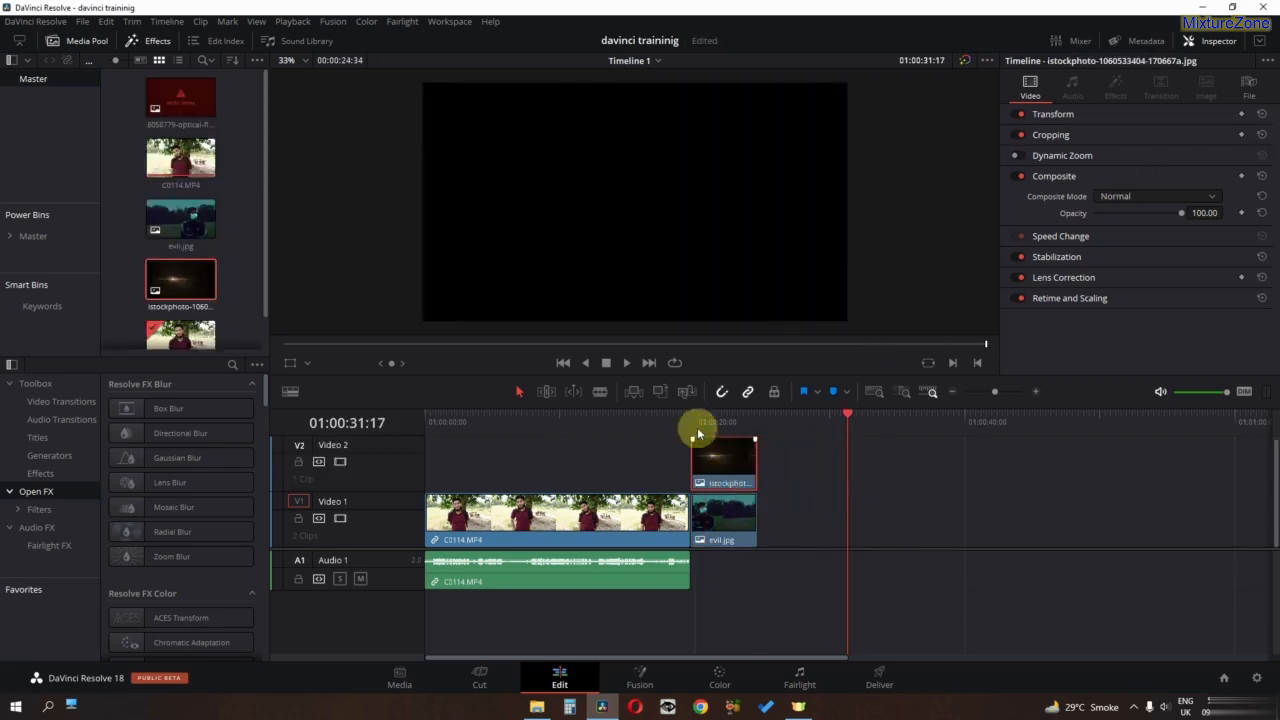
pyautogui.click(708, 424)
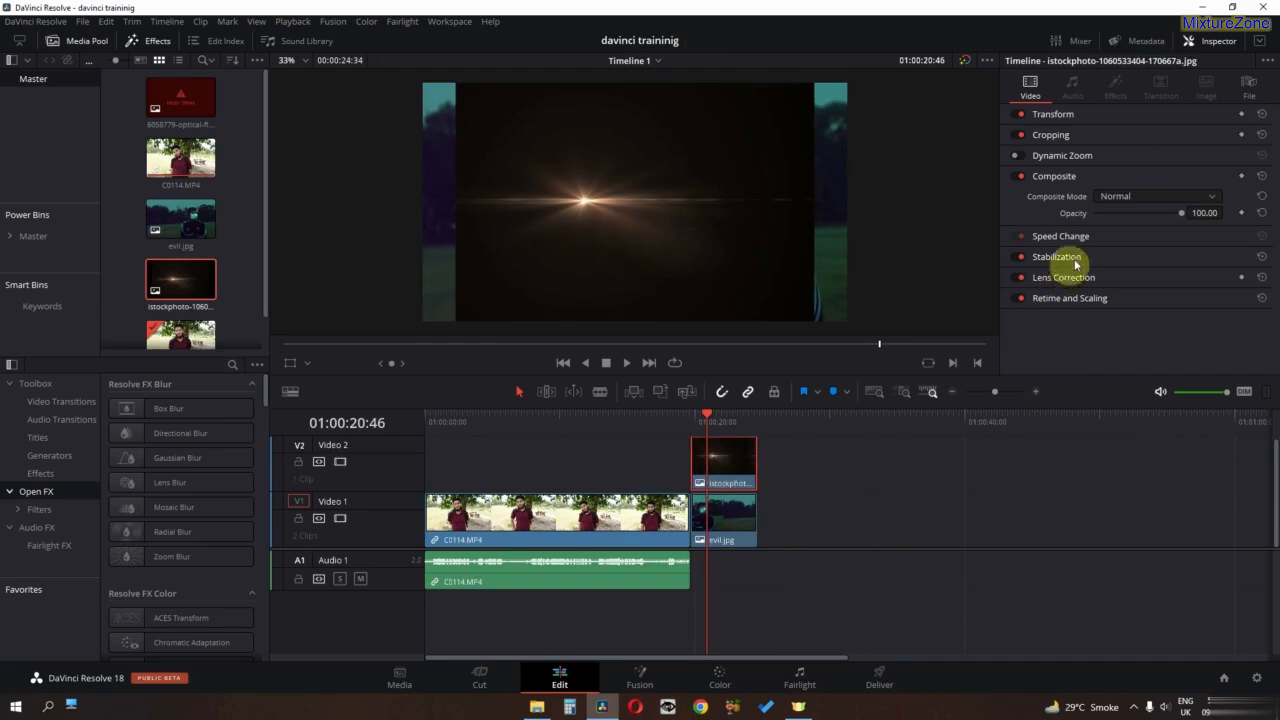
# - Try the Add and Screen composite modes on the lens flare clip, and return the mode to Normal
pyautogui.click(1119, 198)
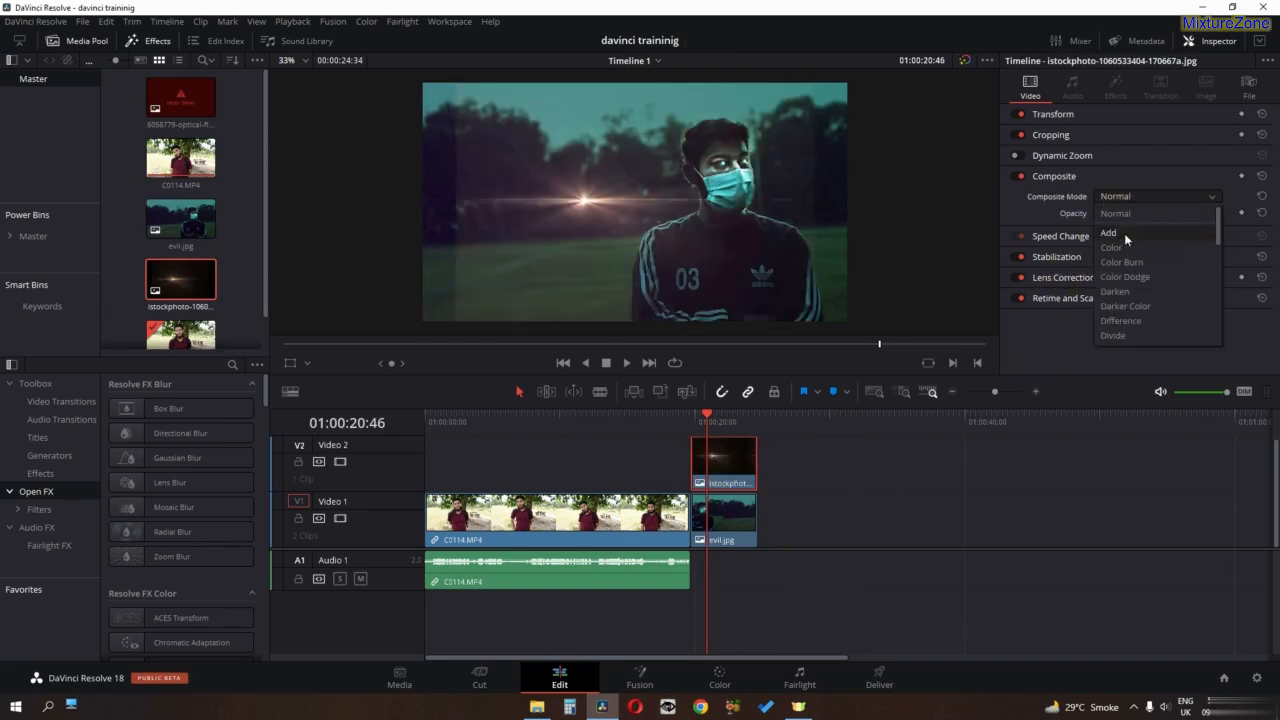
pyautogui.click(1124, 233)
pyautogui.click(1138, 194)
pyautogui.scroll(-2, 1131, 270)
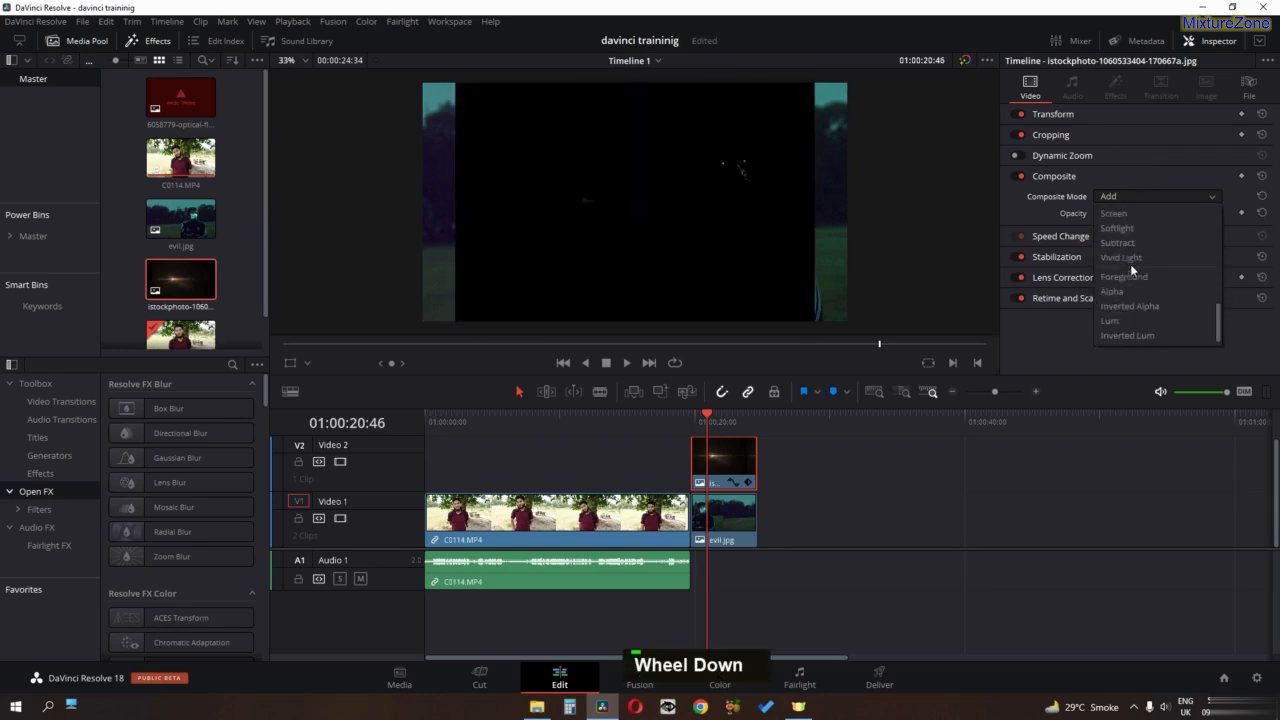
pyautogui.click(1125, 215)
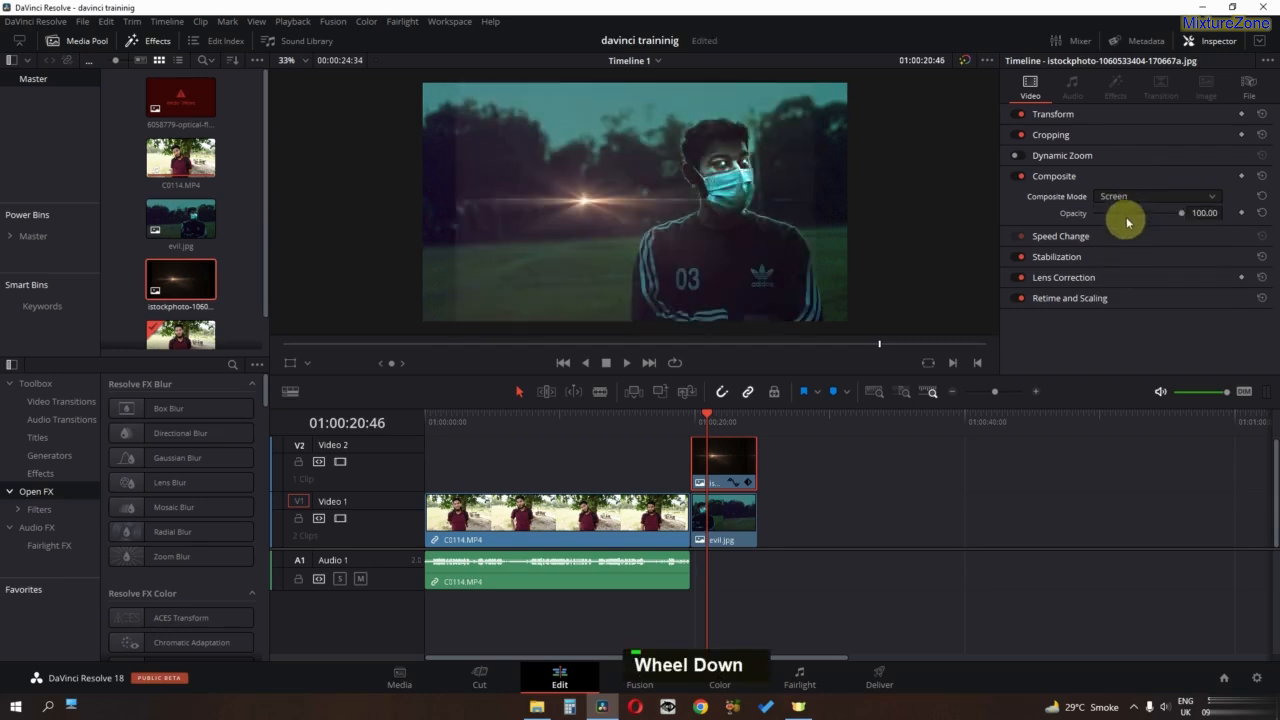
pyautogui.scroll(5, 1127, 222)
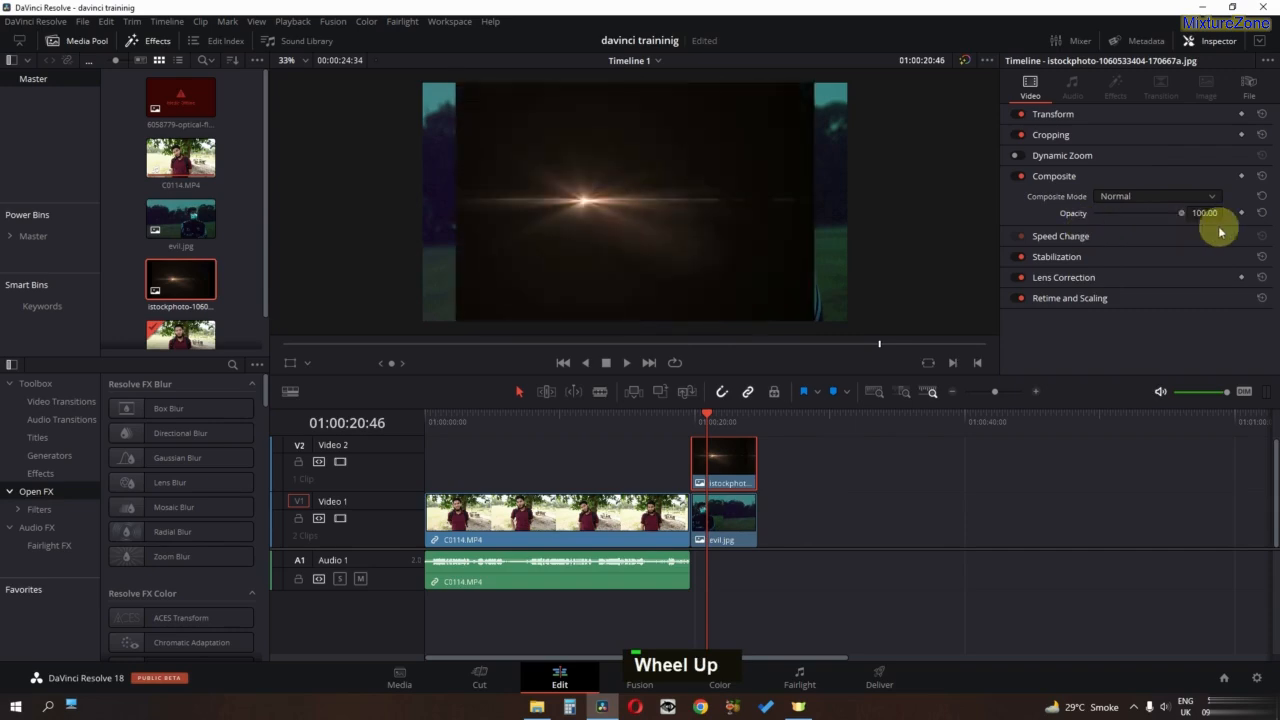
# - Set the lens flare clip to Add composite mode at 72.52 opacity, and delete the clip from Video 2
pyautogui.doubleClick(1140, 199)
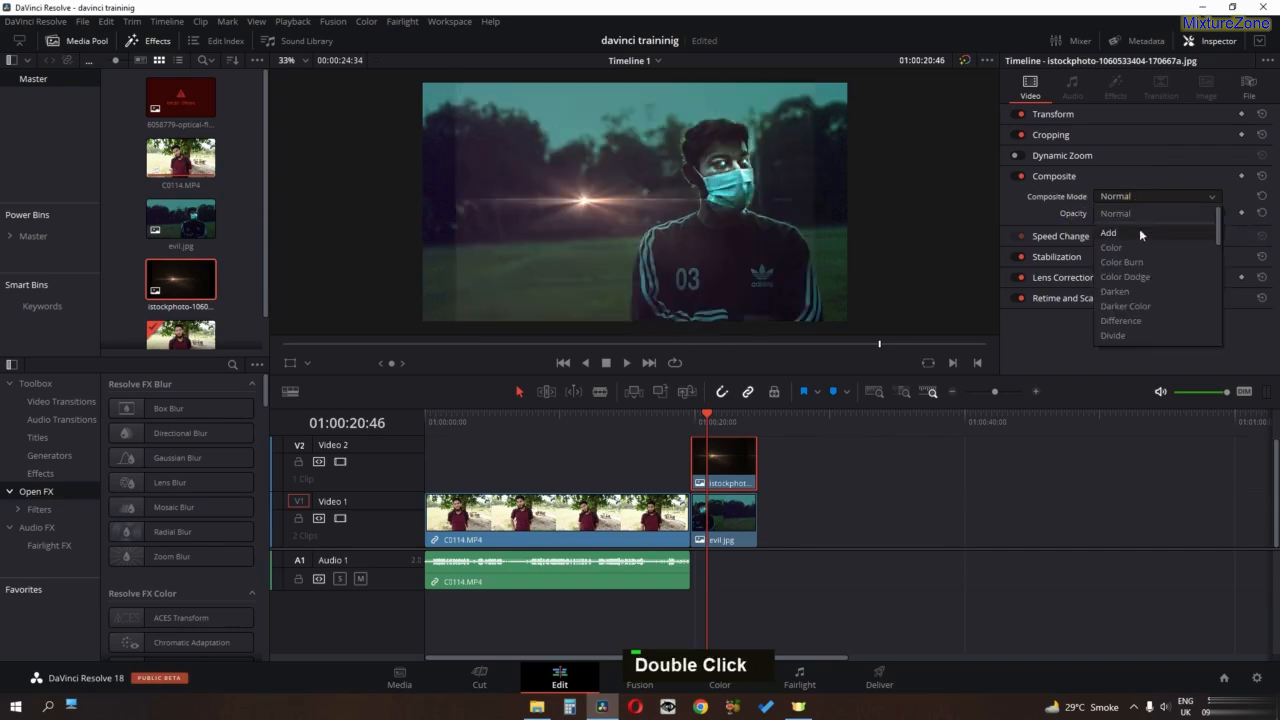
pyautogui.click(1140, 234)
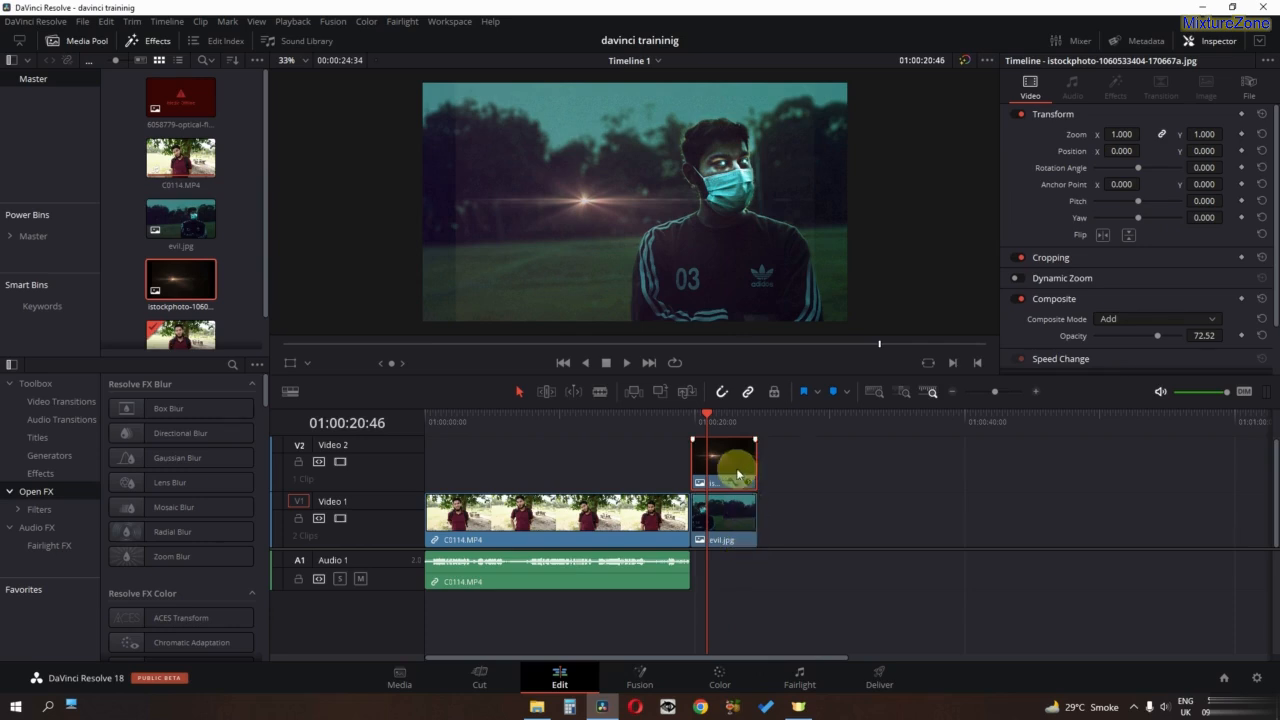
pyautogui.press('BackSpace')
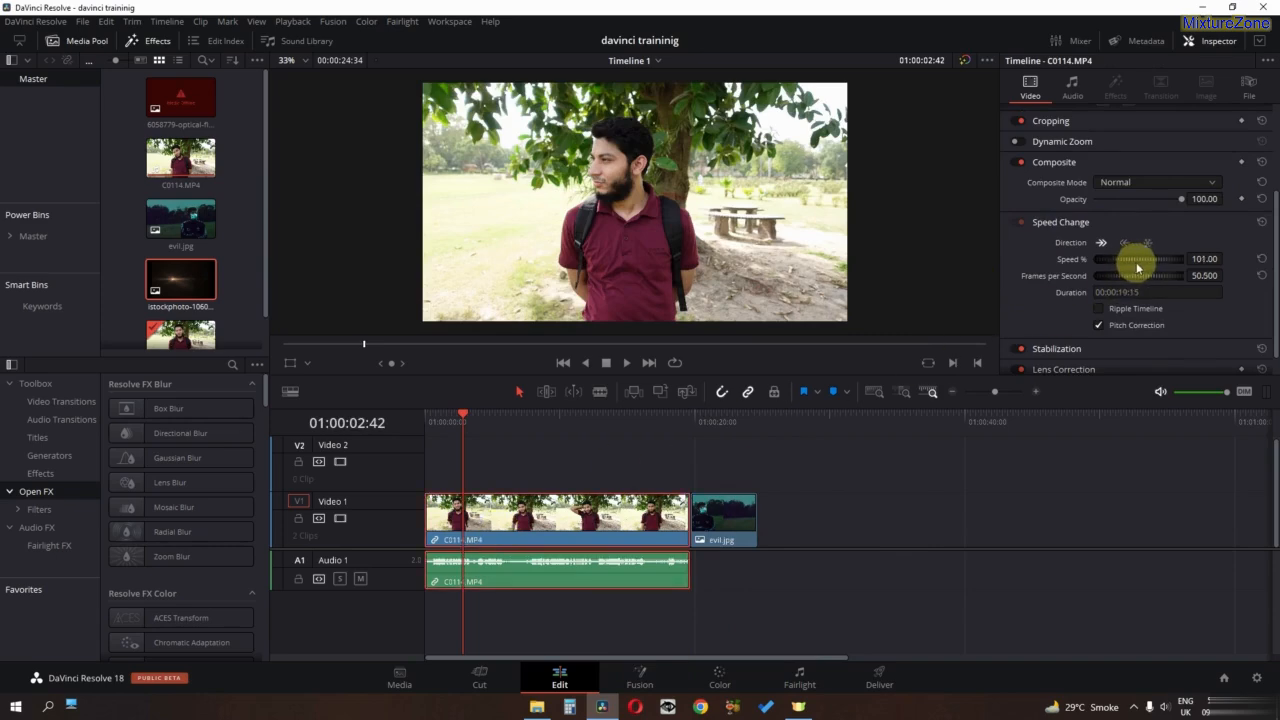
# - Set the C0114.MP4 clip's speed to -7% in Speed Change and play back part of it
pyautogui.moveTo(1163, 267); pyautogui.dragTo(343, 385)
pyautogui.moveTo(614, 375); pyautogui.dragTo(418, 381)
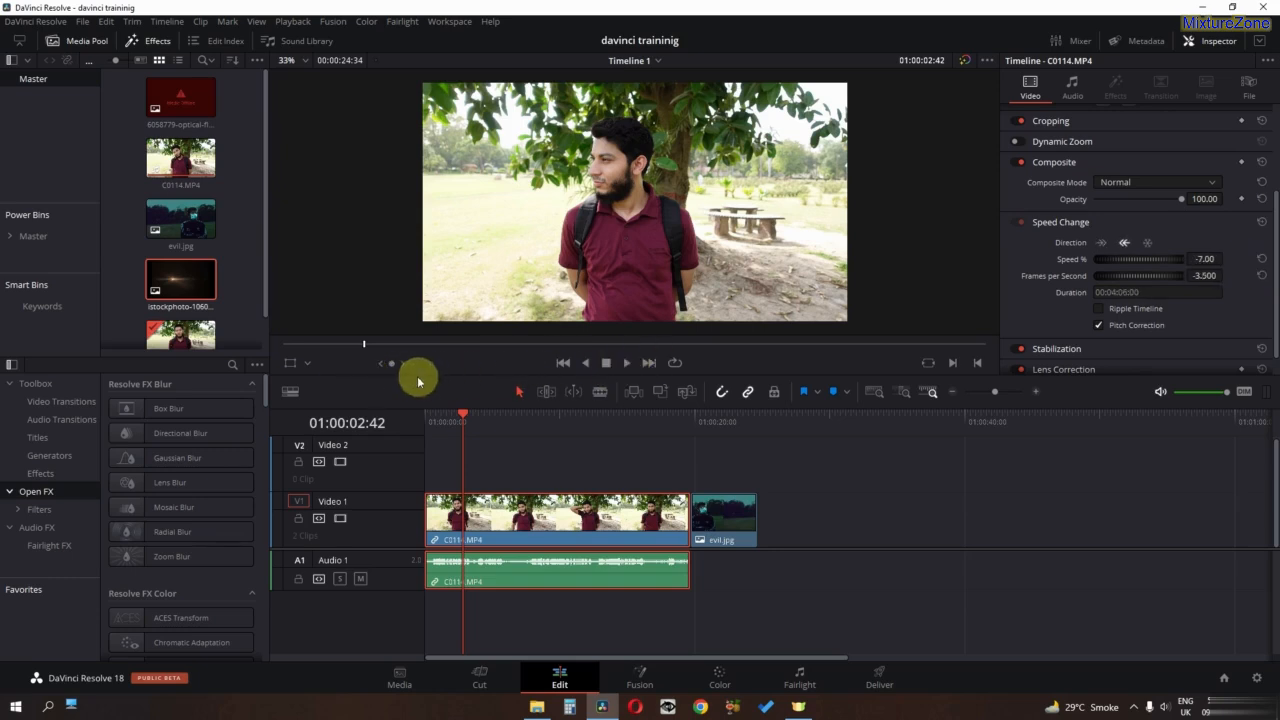
pyautogui.press('space')
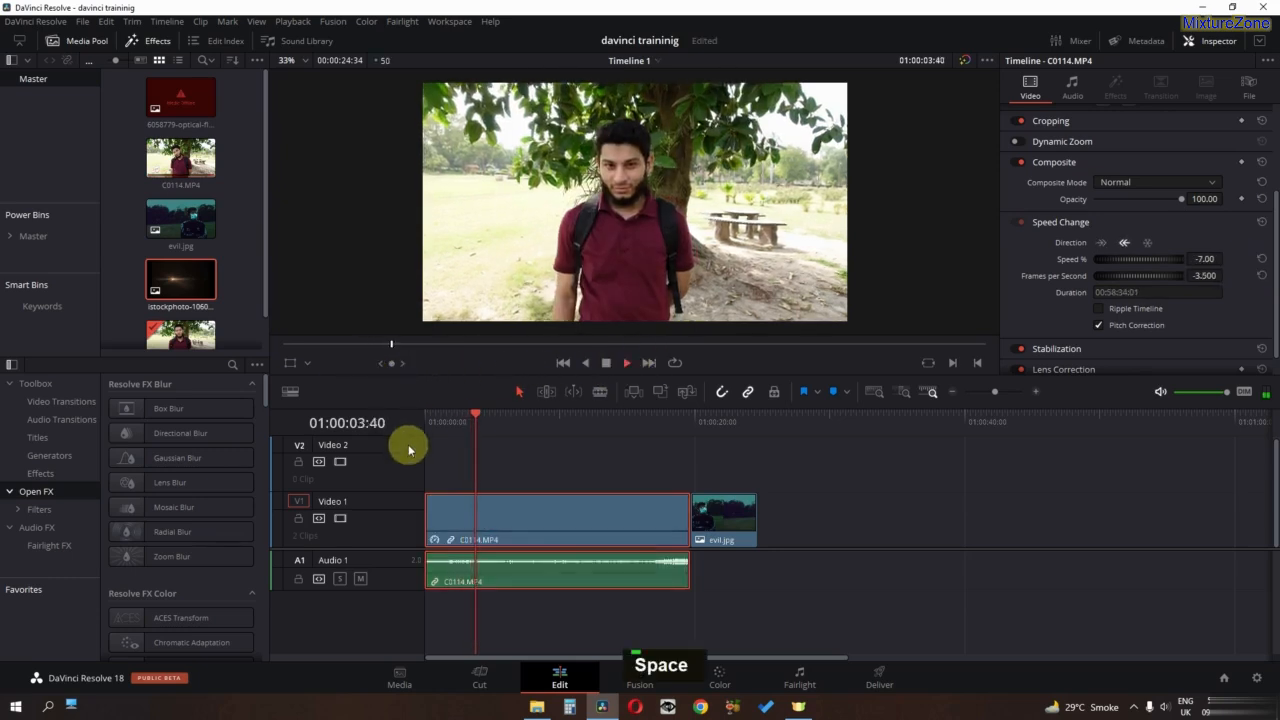
pyautogui.press('space')
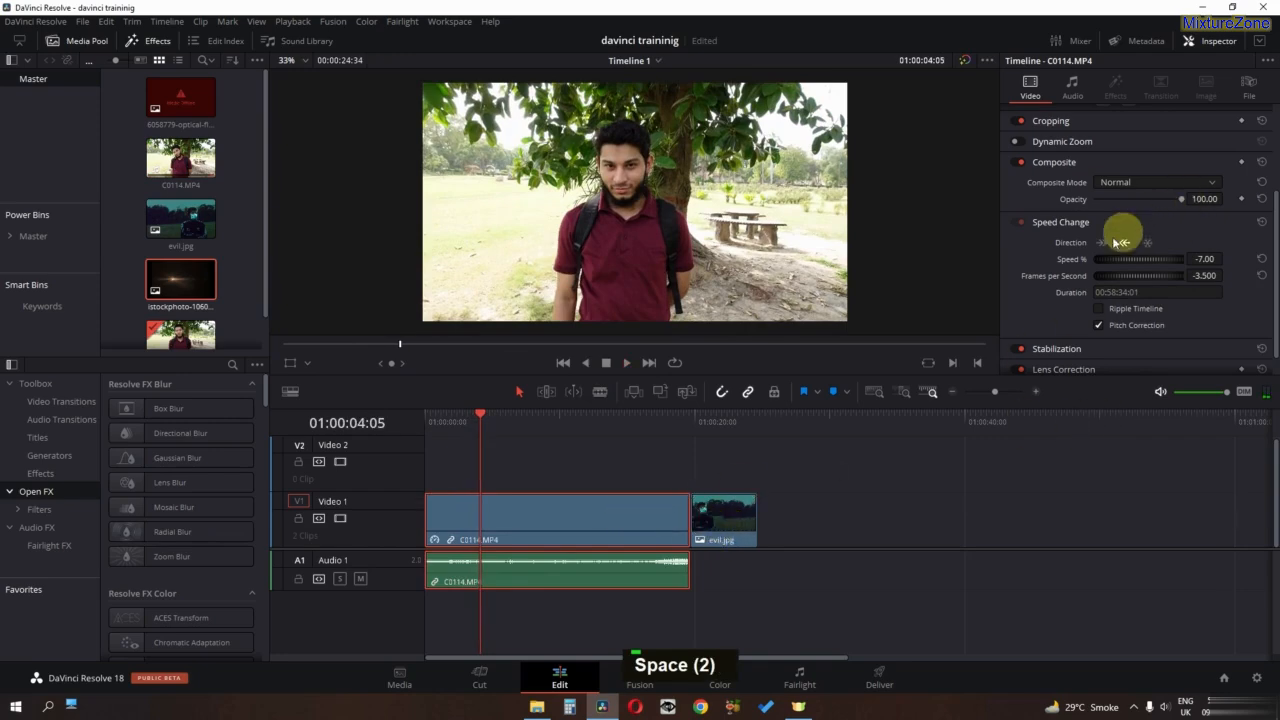
# - Move evil.jpg to Video 2 at about 47 seconds and extend the end of C0114.MP4 to about 55 seconds
pyautogui.moveTo(728, 517); pyautogui.dragTo(1093, 494)
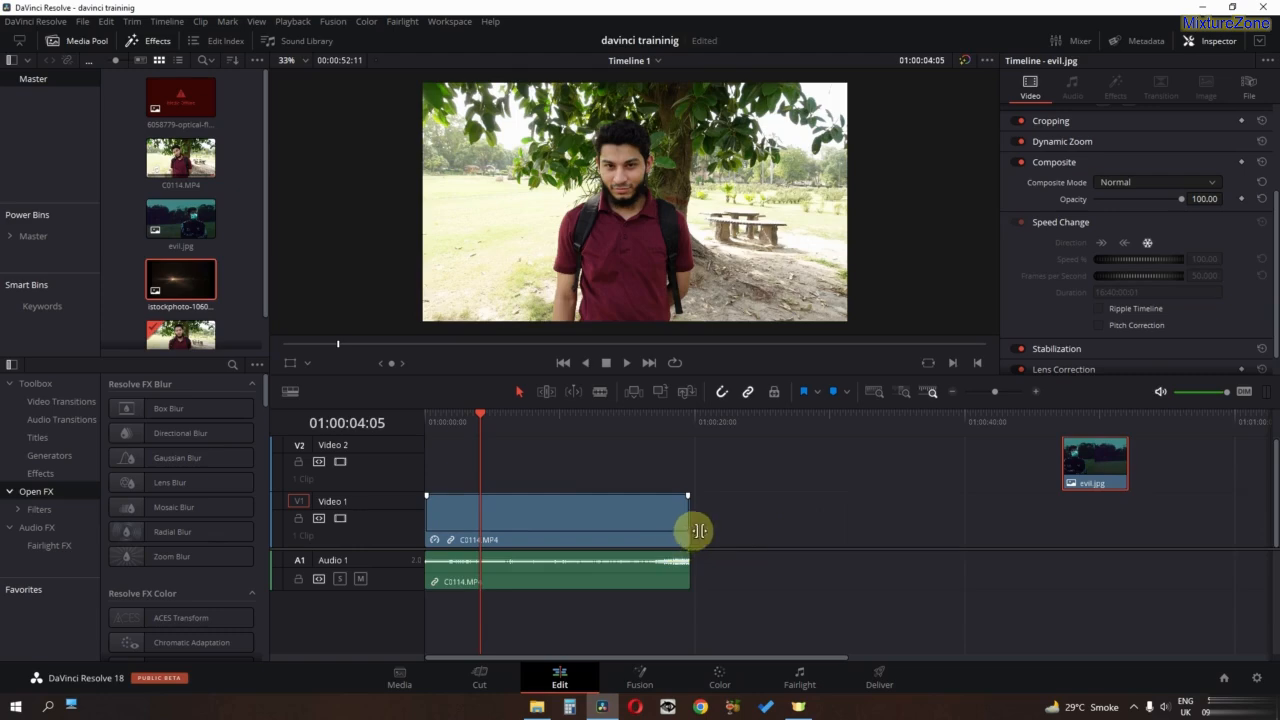
pyautogui.moveTo(699, 530); pyautogui.dragTo(1173, 521)
pyautogui.click(900, 523)
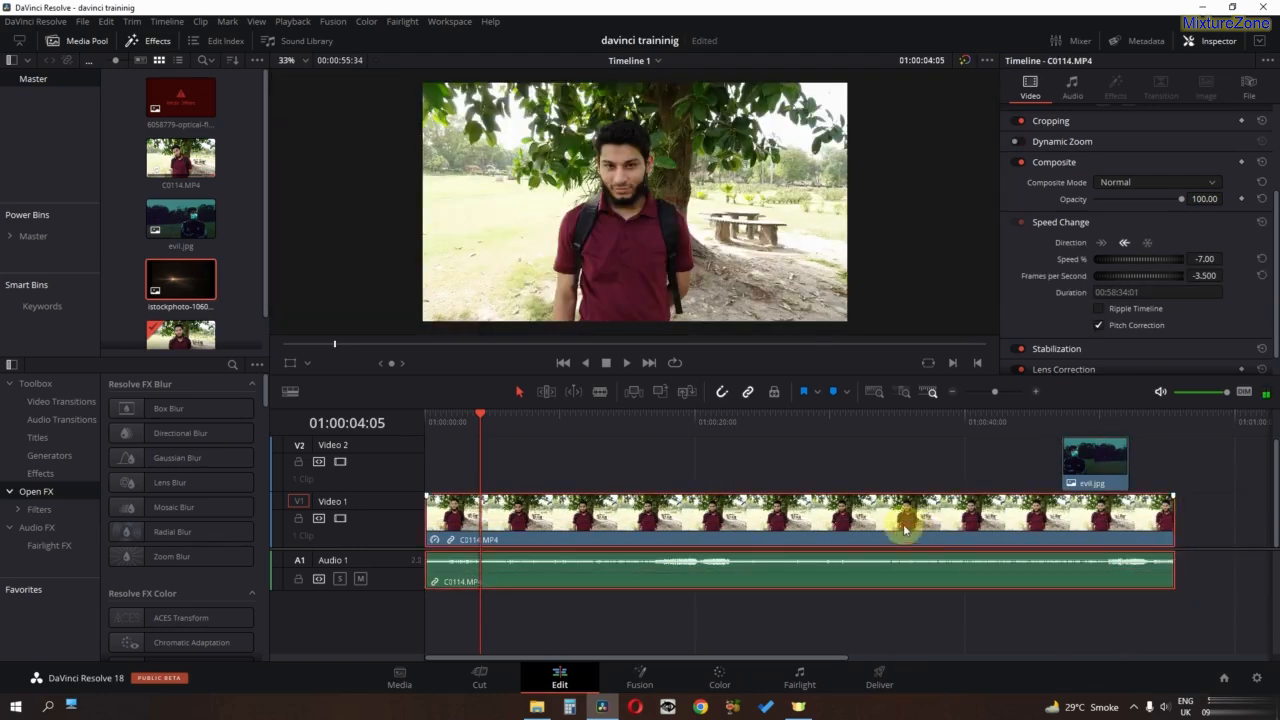
# - Reset the C0114.MP4 clip's speed to 100% and move evil.jpg back onto Video 1 directly after it
pyautogui.doubleClick(1208, 262)
pyautogui.click(1261, 259)
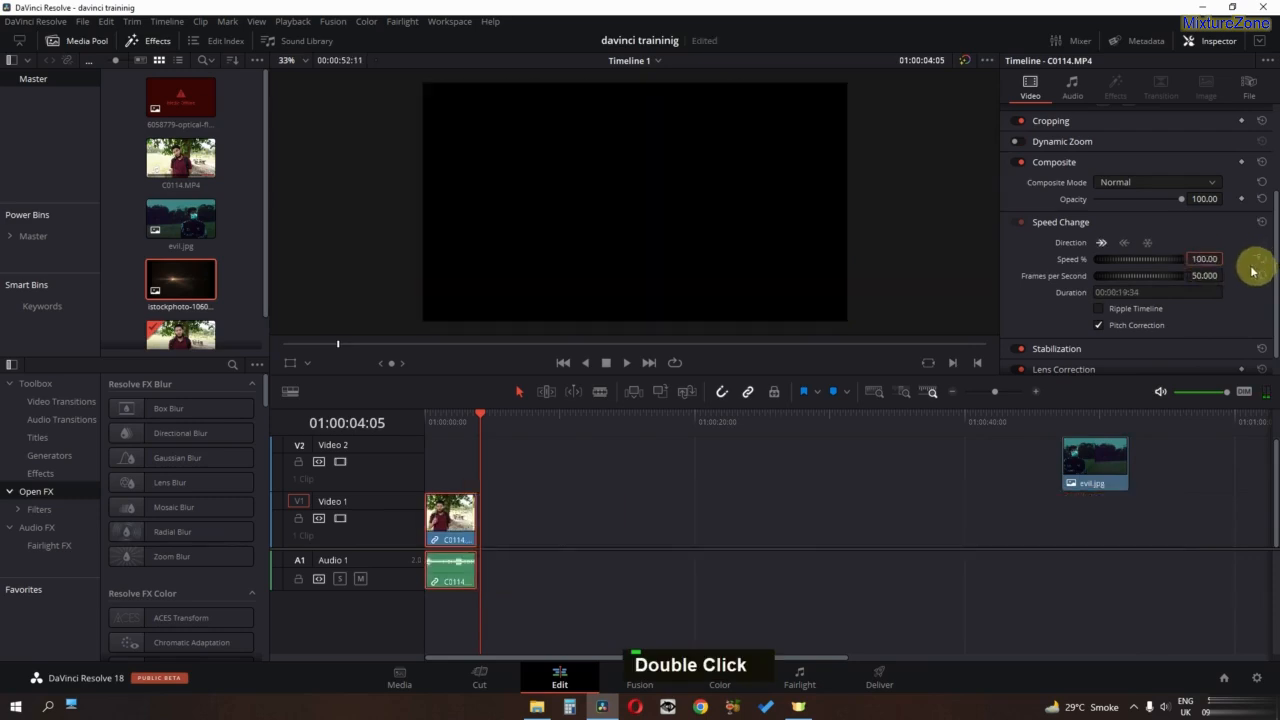
pyautogui.moveTo(1097, 474); pyautogui.dragTo(514, 567)
pyautogui.keyDown('alt'); pyautogui.scroll(5, 514, 567); pyautogui.keyUp('alt')
pyautogui.keyDown('alt'); pyautogui.click(534, 557); pyautogui.keyUp('alt')
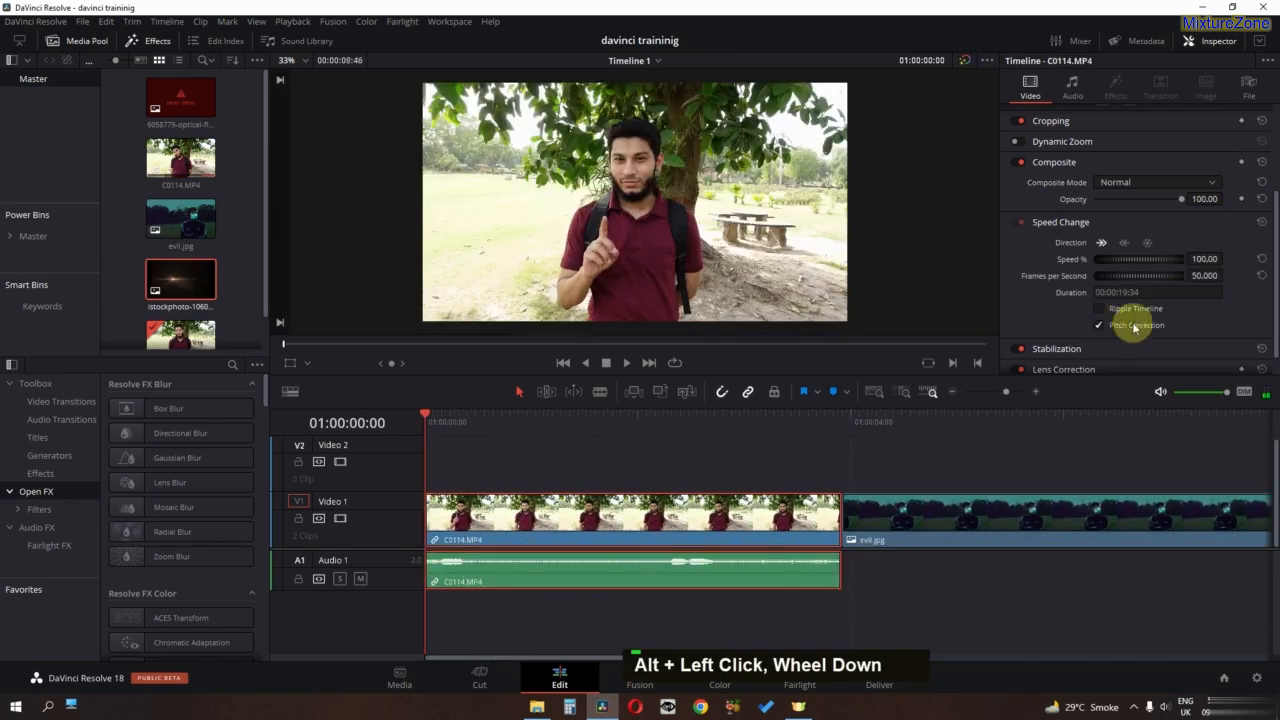
# - Reverse the C0114.MP4 clip's playback direction and play it from the start of the timeline
pyautogui.click(1124, 244)
pyautogui.press('space')
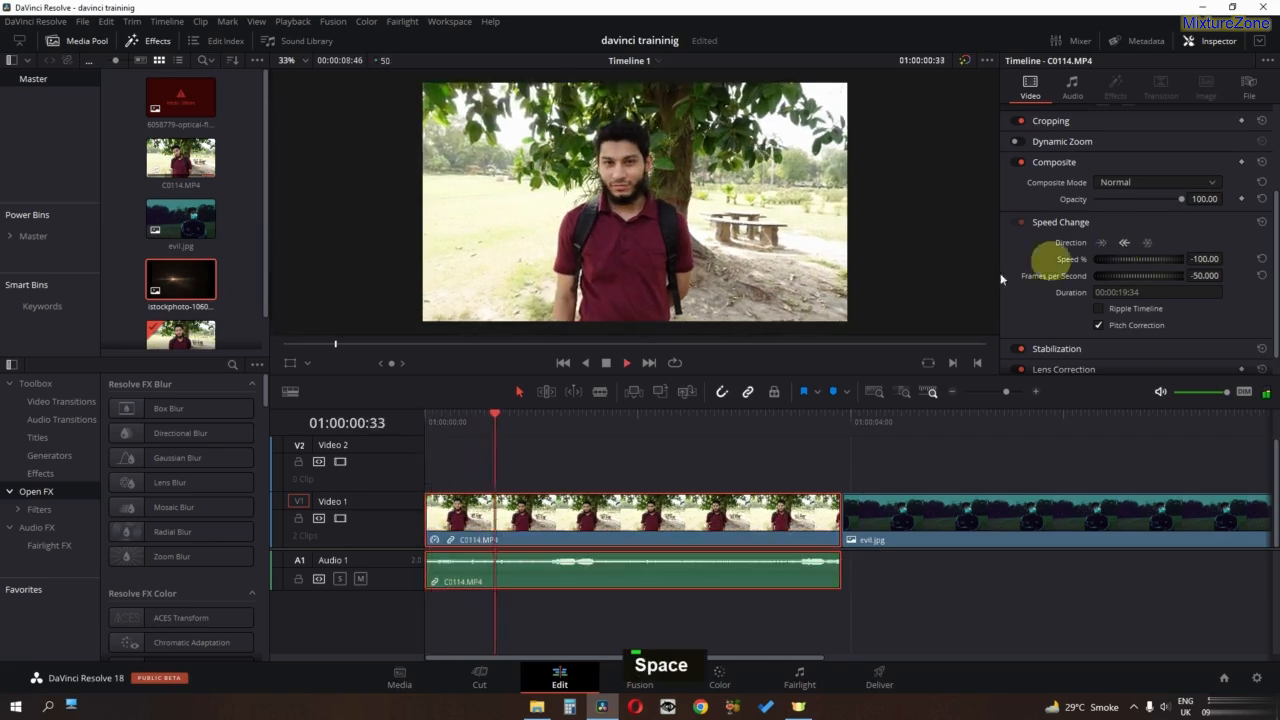
pyautogui.press('space')
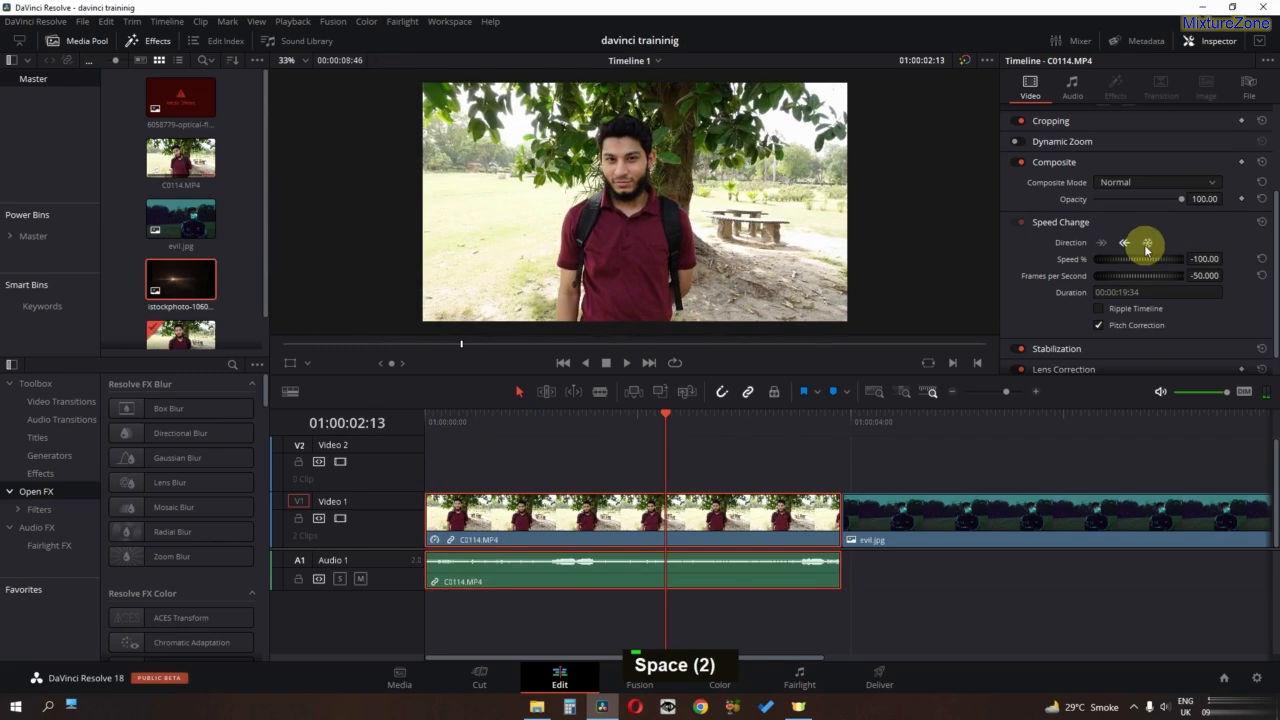
# - Split the reversed C0114.MP4 clip at 01:00:02:13 and play back from about 01:00:01:33
pyautogui.hotkey('ctrl', 'b')
pyautogui.press('space')
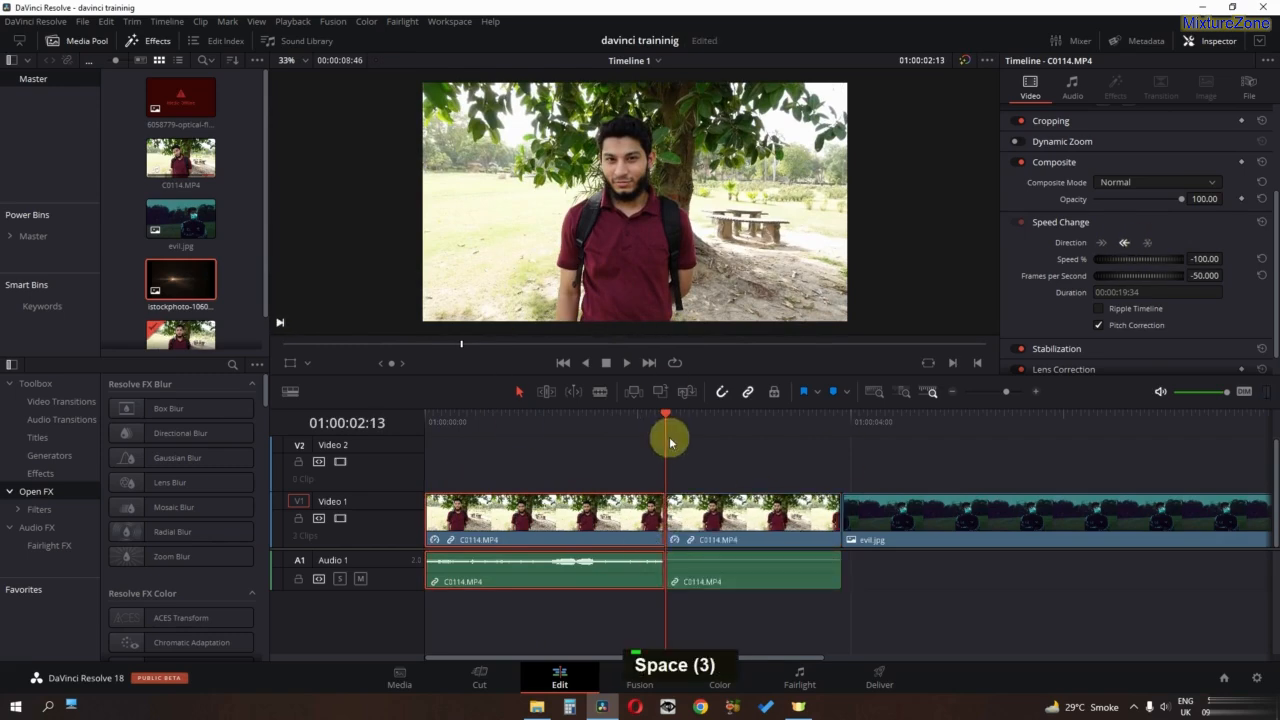
pyautogui.click(657, 418)
pyautogui.click(600, 421)
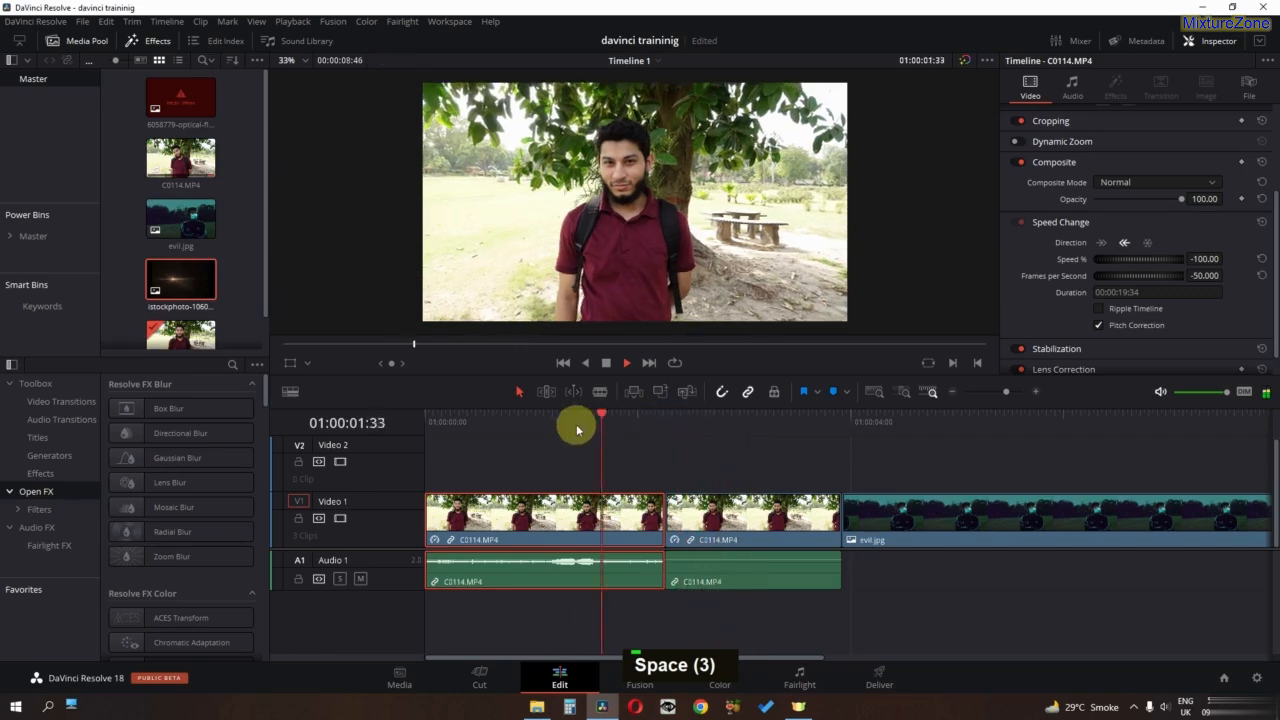
pyautogui.press('space')
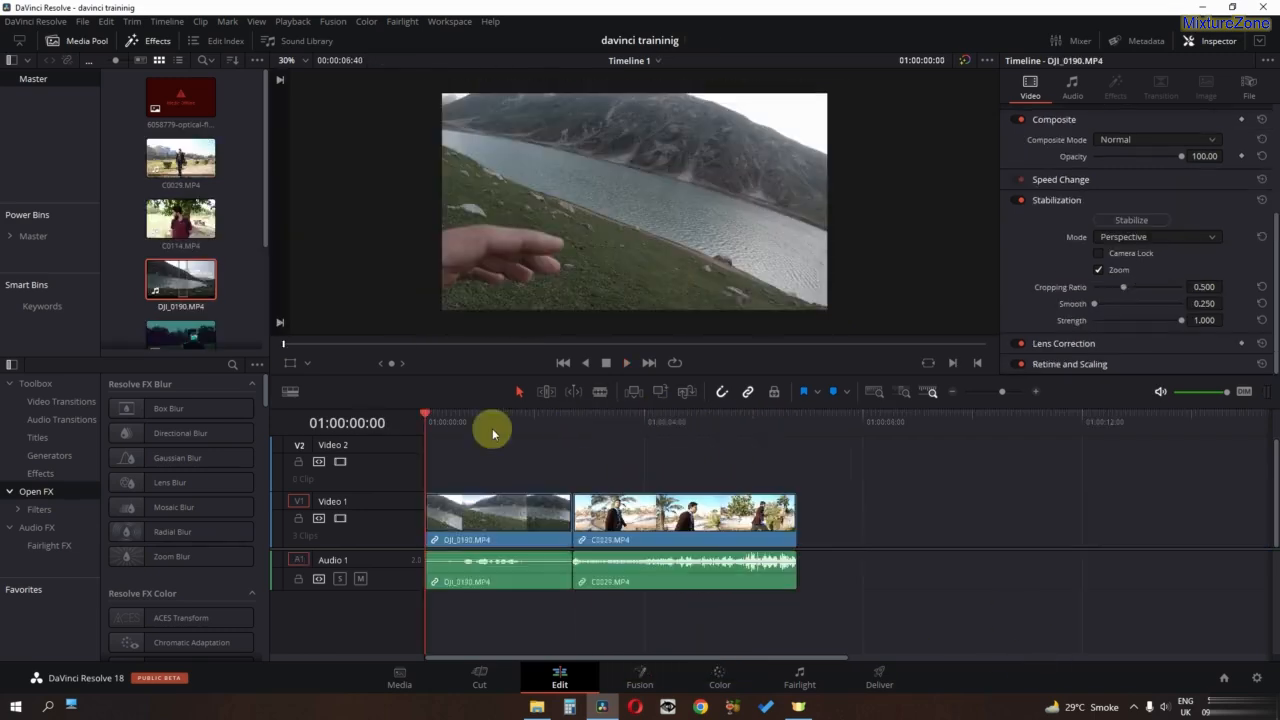
# - Scrub through DJI_0190.MP4 and C0029.MP4, and examine the available Stabilization modes
pyautogui.moveTo(494, 429); pyautogui.dragTo(422, 429)
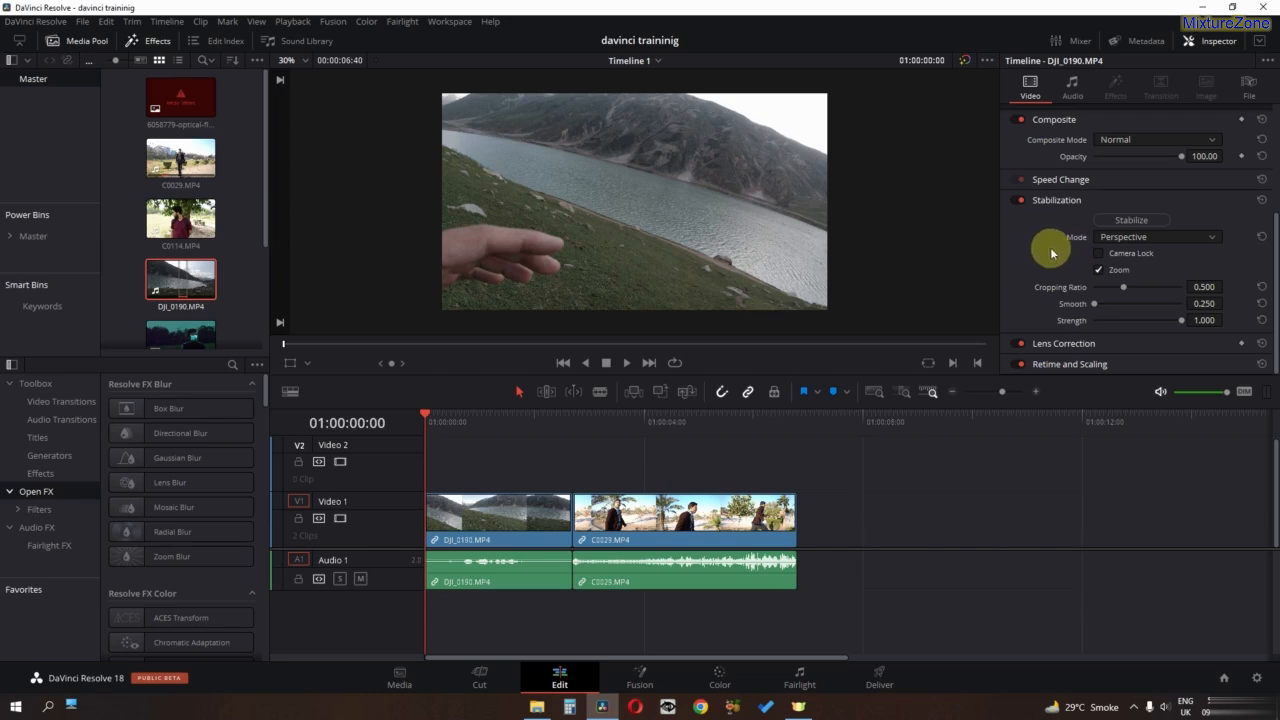
pyautogui.click(1130, 239)
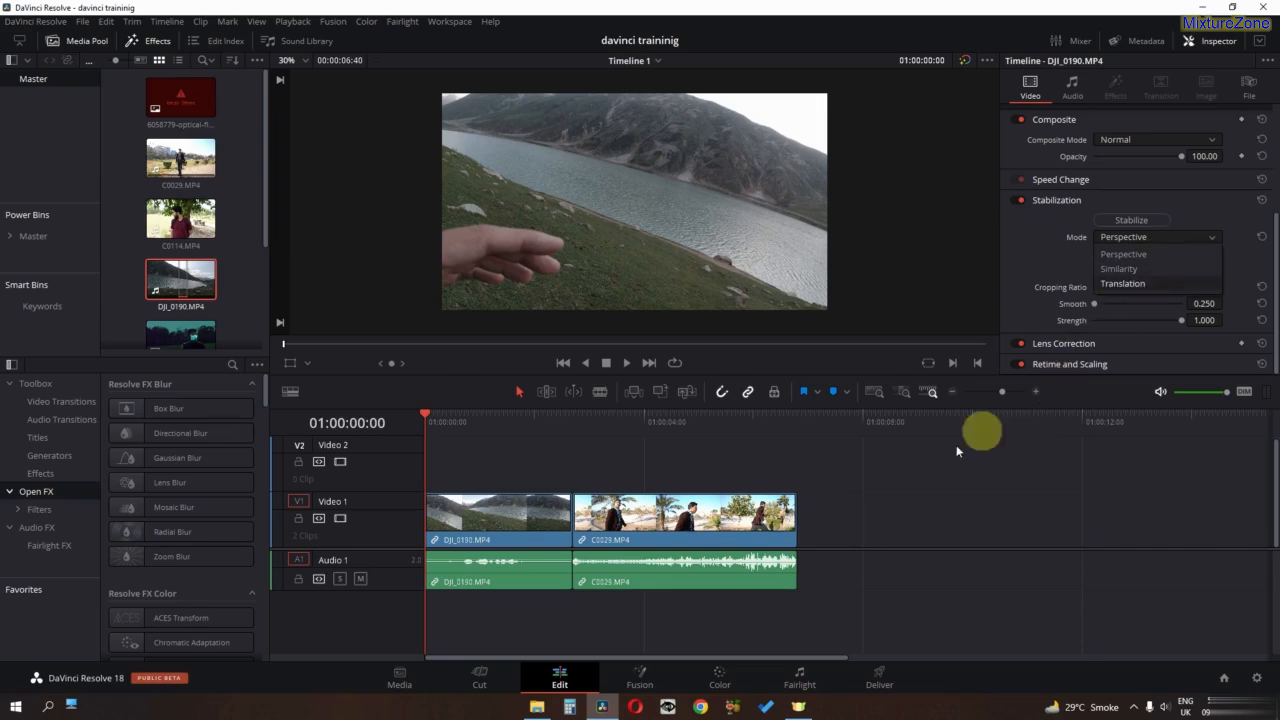
pyautogui.moveTo(622, 428)
pyautogui.mouseDown()
pyautogui.moveTo(632, 435)
pyautogui.moveTo(609, 434)
pyautogui.mouseUp()
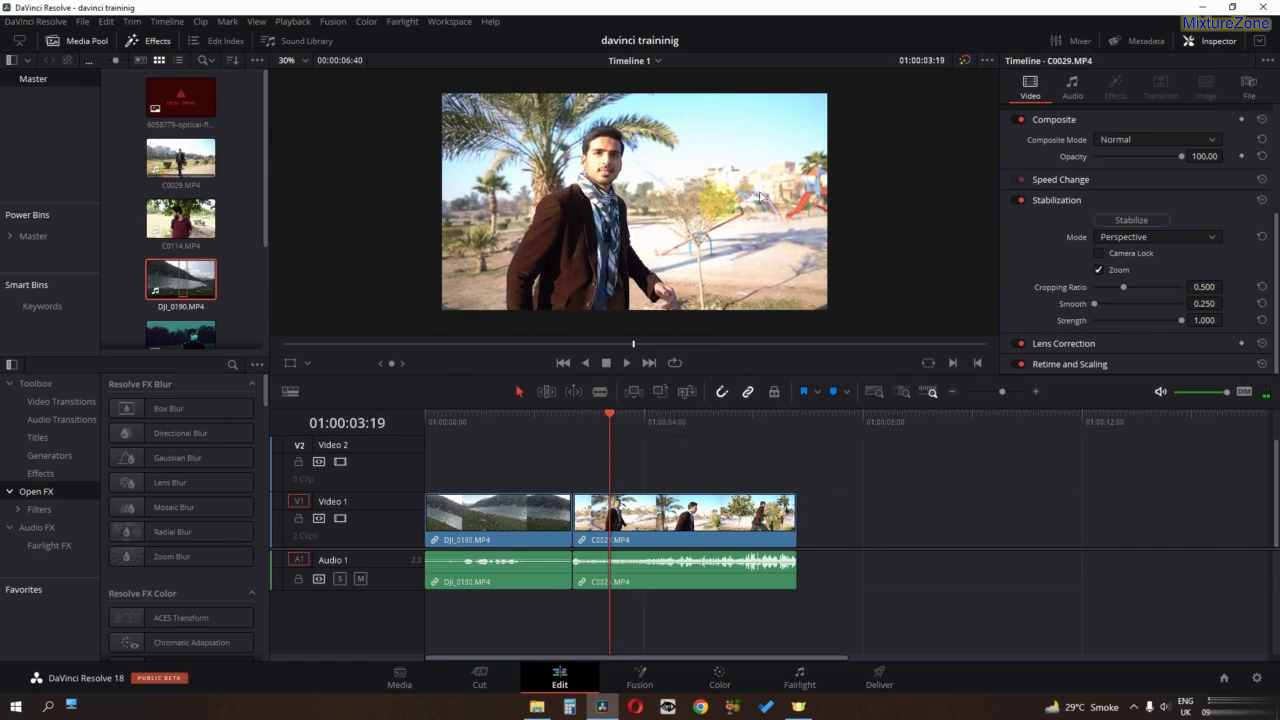
pyautogui.click(1126, 238)
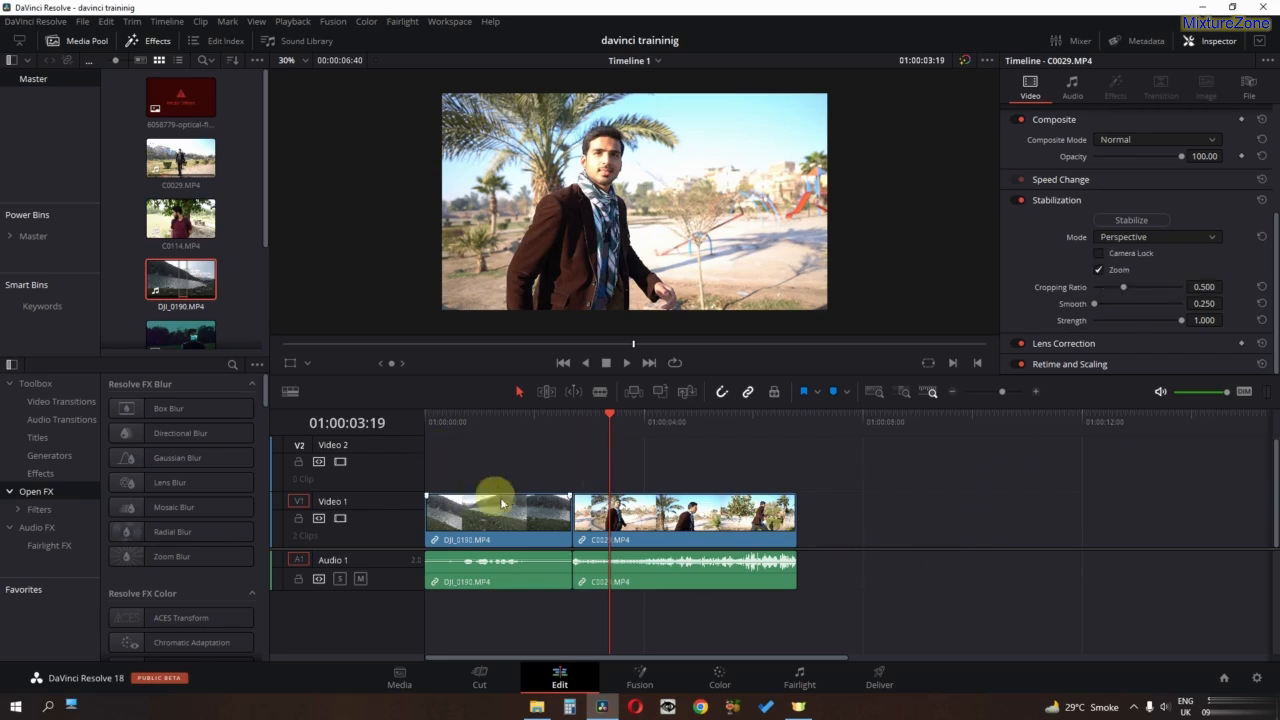
# - Try a pitch of 0.034 on the DJI_0190.MP4 clip, and reset its Transform settings
pyautogui.doubleClick(471, 510)
pyautogui.scroll(4, 1137, 171)
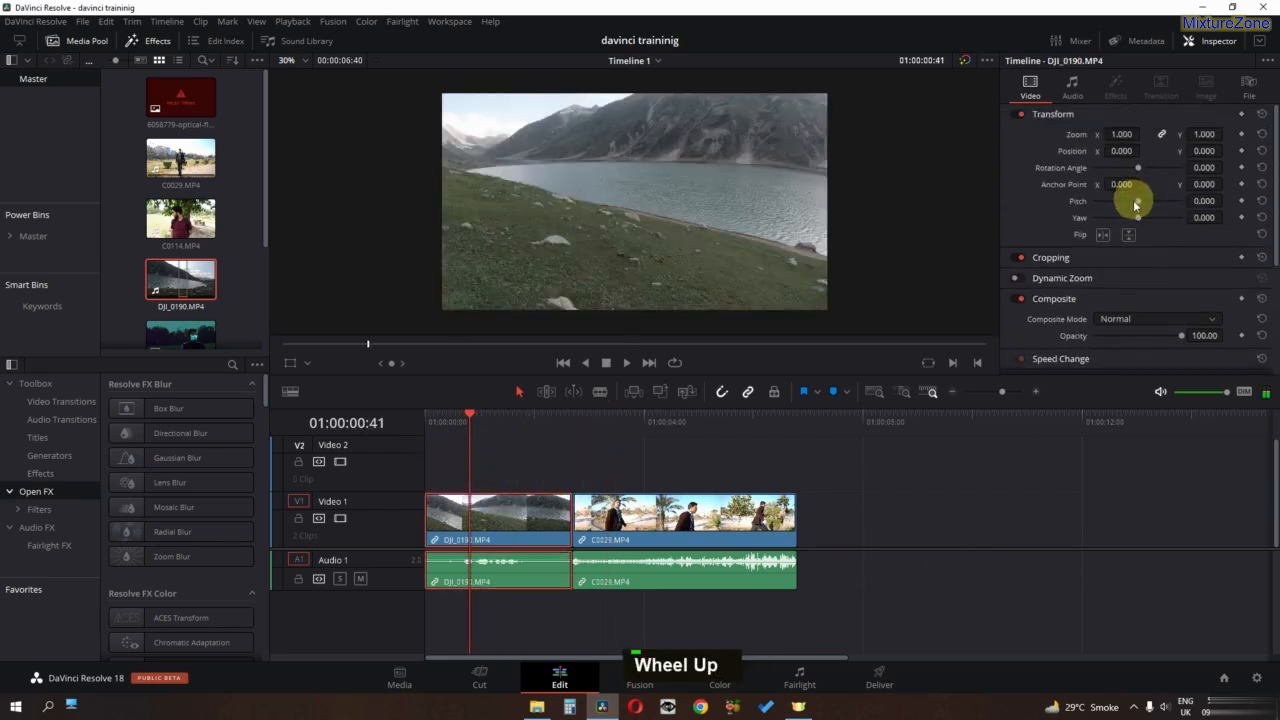
pyautogui.moveTo(1143, 205); pyautogui.dragTo(1141, 207)
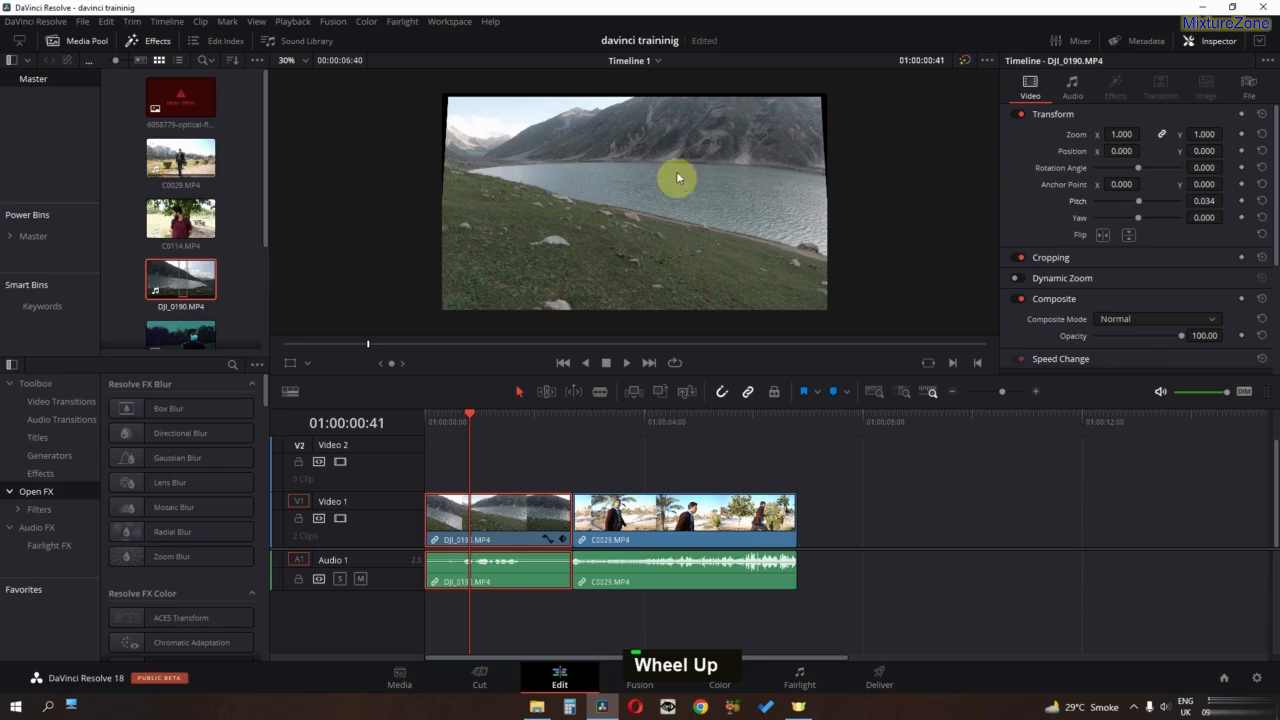
pyautogui.click(1262, 114)
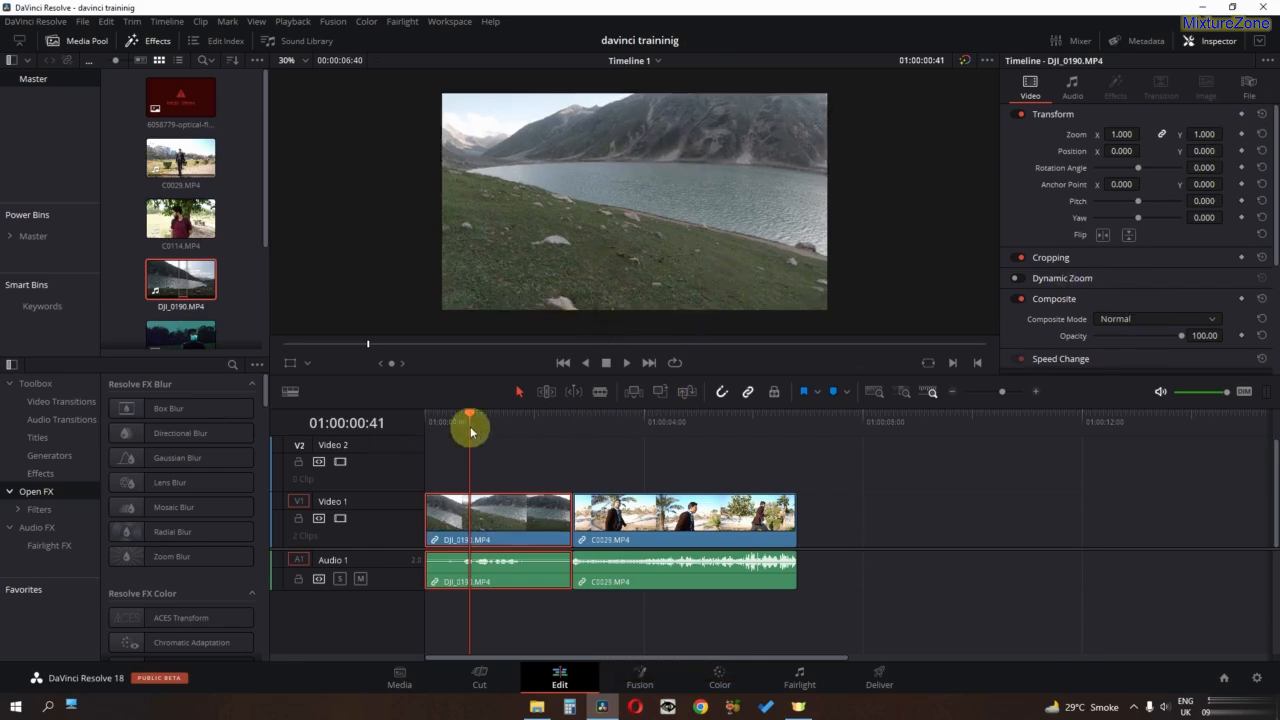
# - Stabilize the DJI_0190.MP4 clip in Perspective mode and play the clip before and after stabilizing
pyautogui.moveTo(470, 426); pyautogui.dragTo(408, 400)
pyautogui.press('space')
pyautogui.press('space')
pyautogui.scroll(-5, 1034, 257)
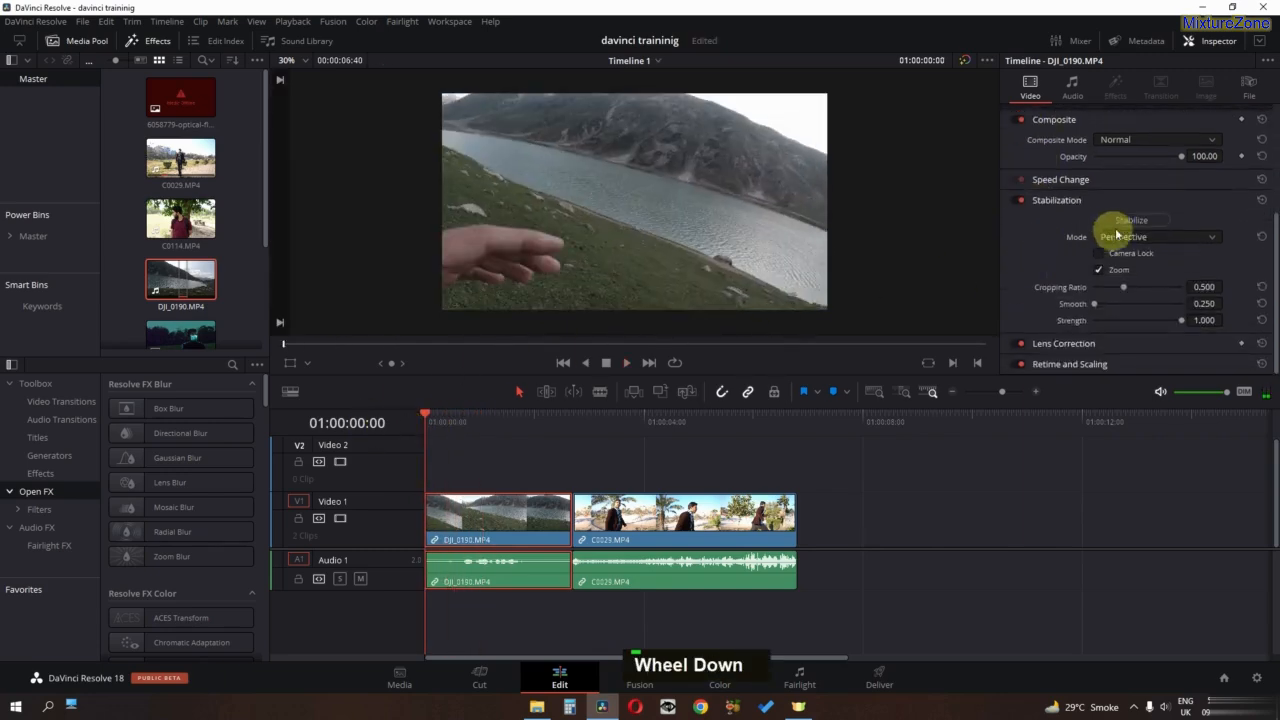
pyautogui.doubleClick(1143, 240)
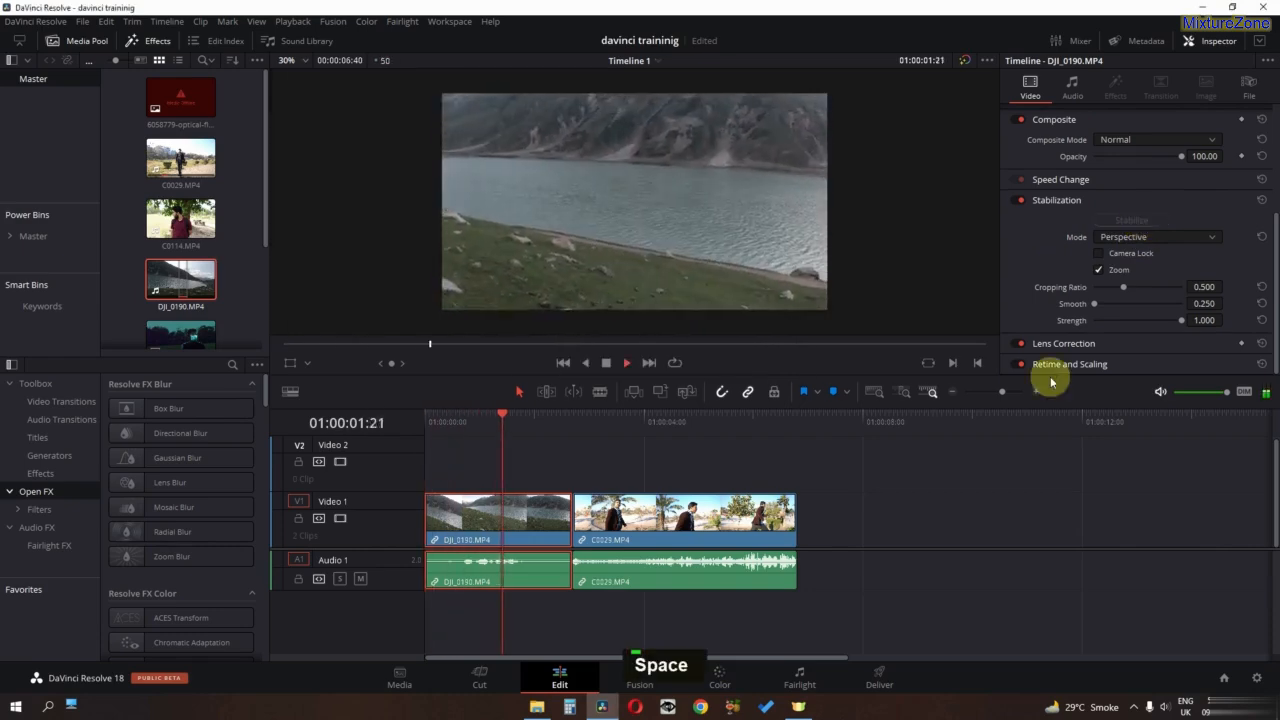
pyautogui.press('space')
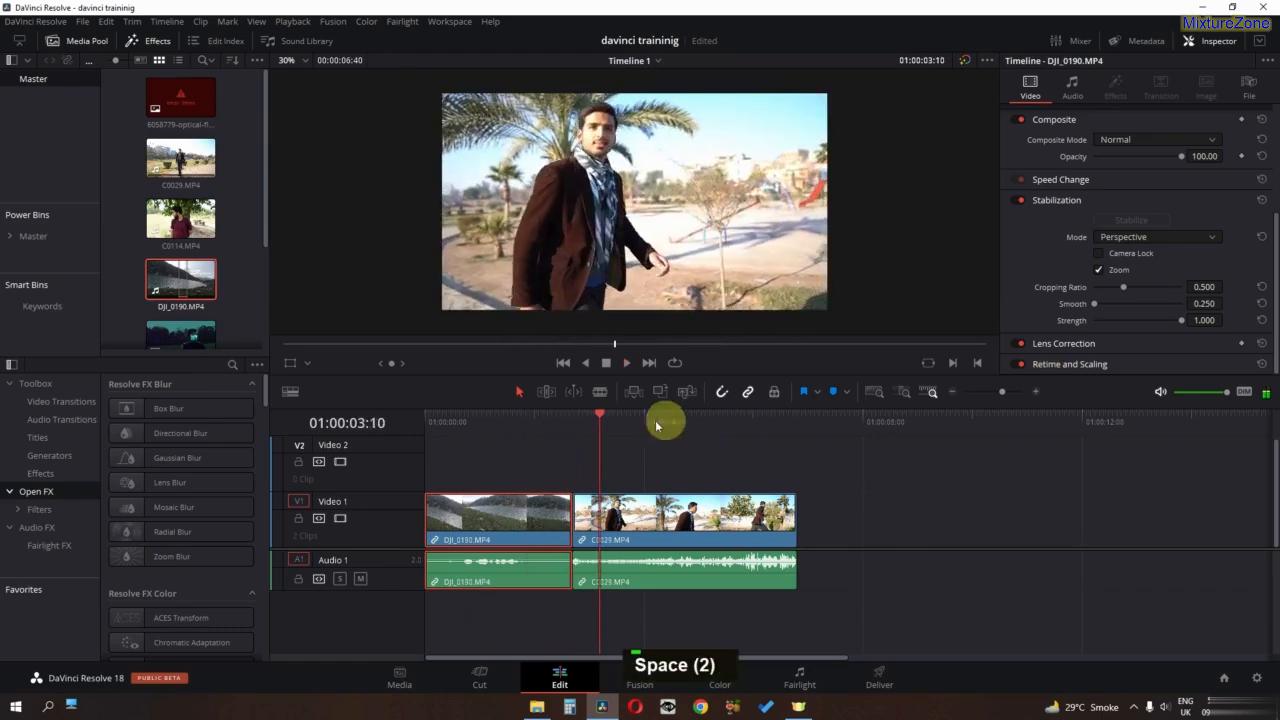
# - Stabilize the DJI_0190.MP4 clip in Similarity mode and play the result from the start
pyautogui.moveTo(600, 418); pyautogui.dragTo(370, 425)
pyautogui.click(1155, 237)
pyautogui.click(1140, 270)
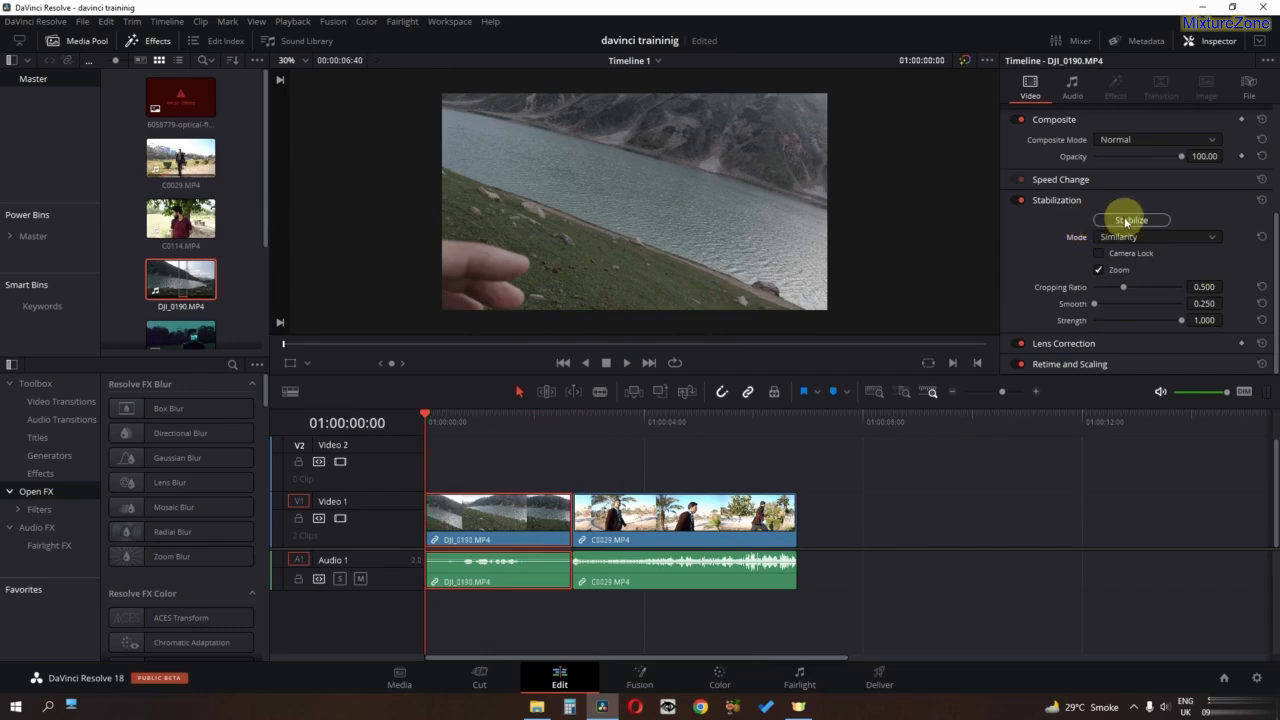
pyautogui.click(1128, 220)
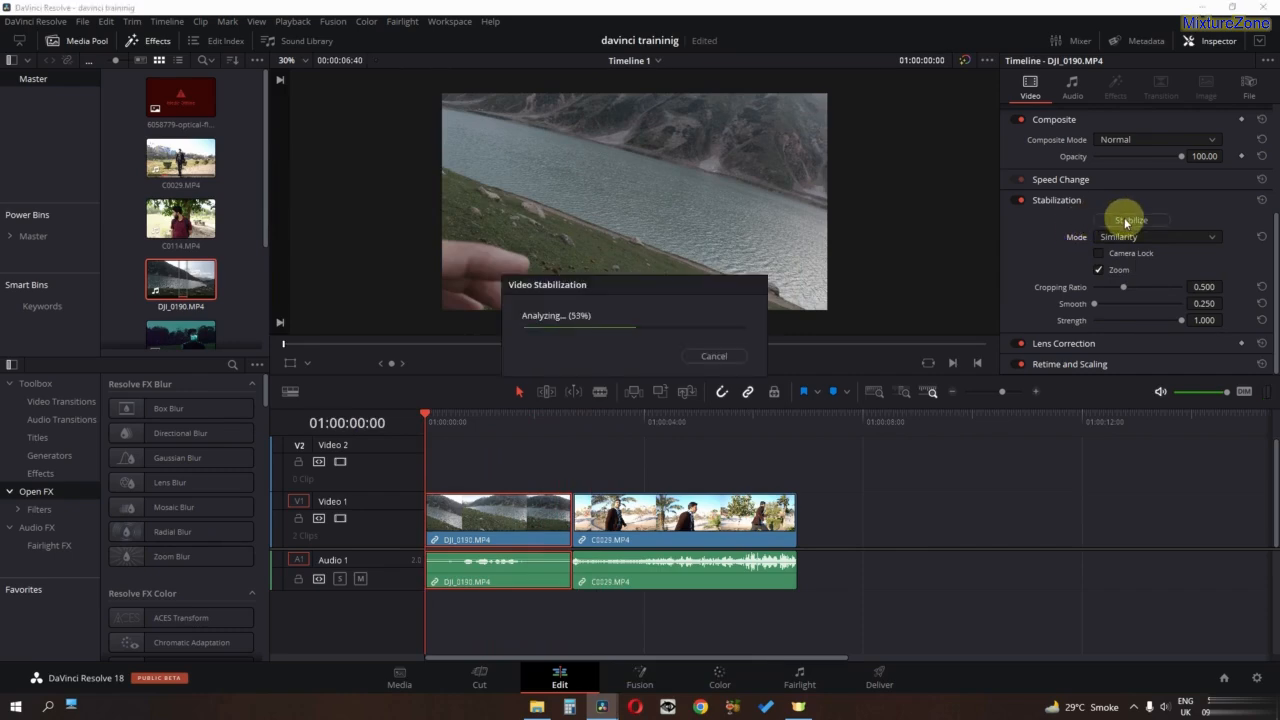
pyautogui.press('space')
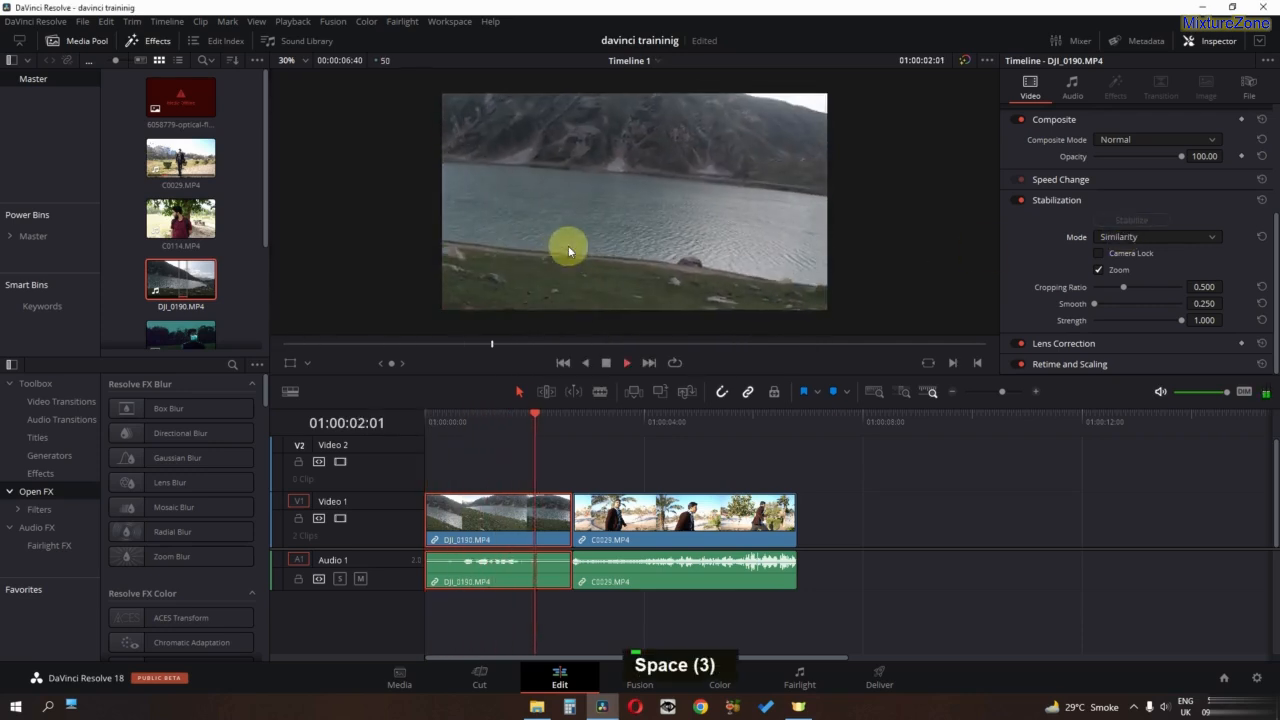
pyautogui.press('space')
# - Stabilize DJI_0190.MP4 in Perspective mode with cropping ratio 0.702 and smooth 0.502, and play the result from the start
pyautogui.moveTo(594, 422); pyautogui.dragTo(378, 422)
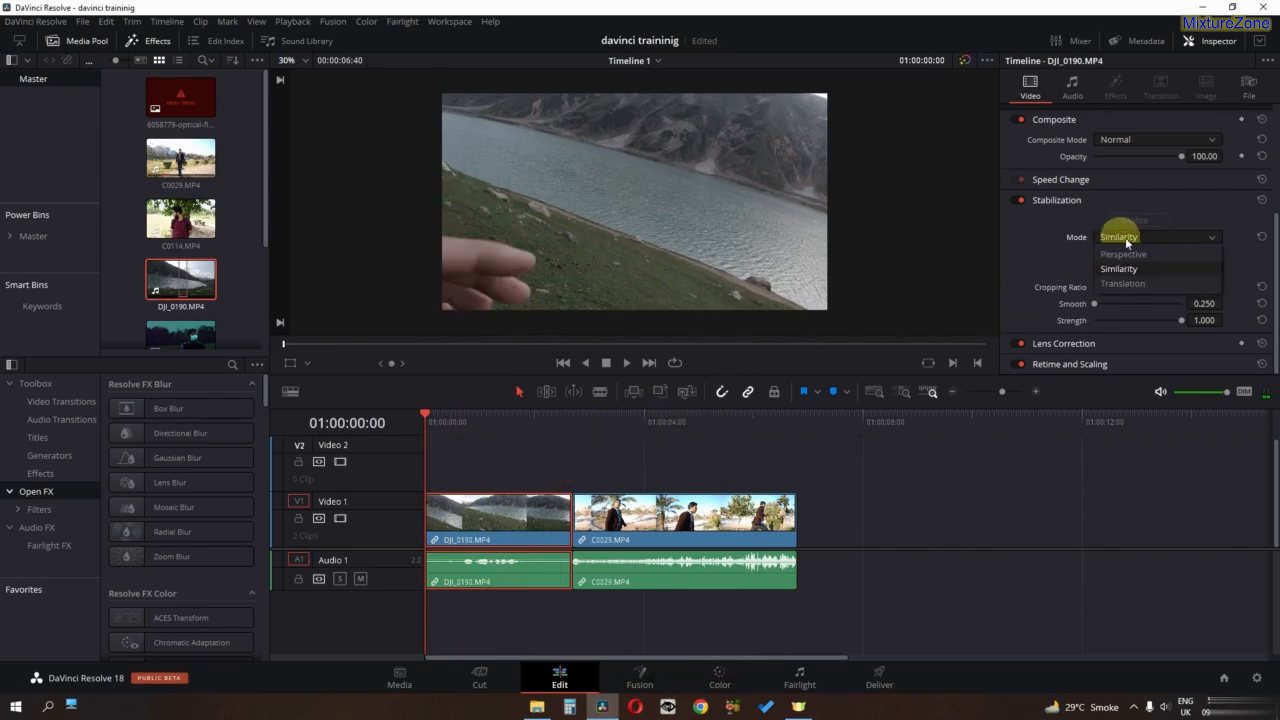
pyautogui.click(1132, 253)
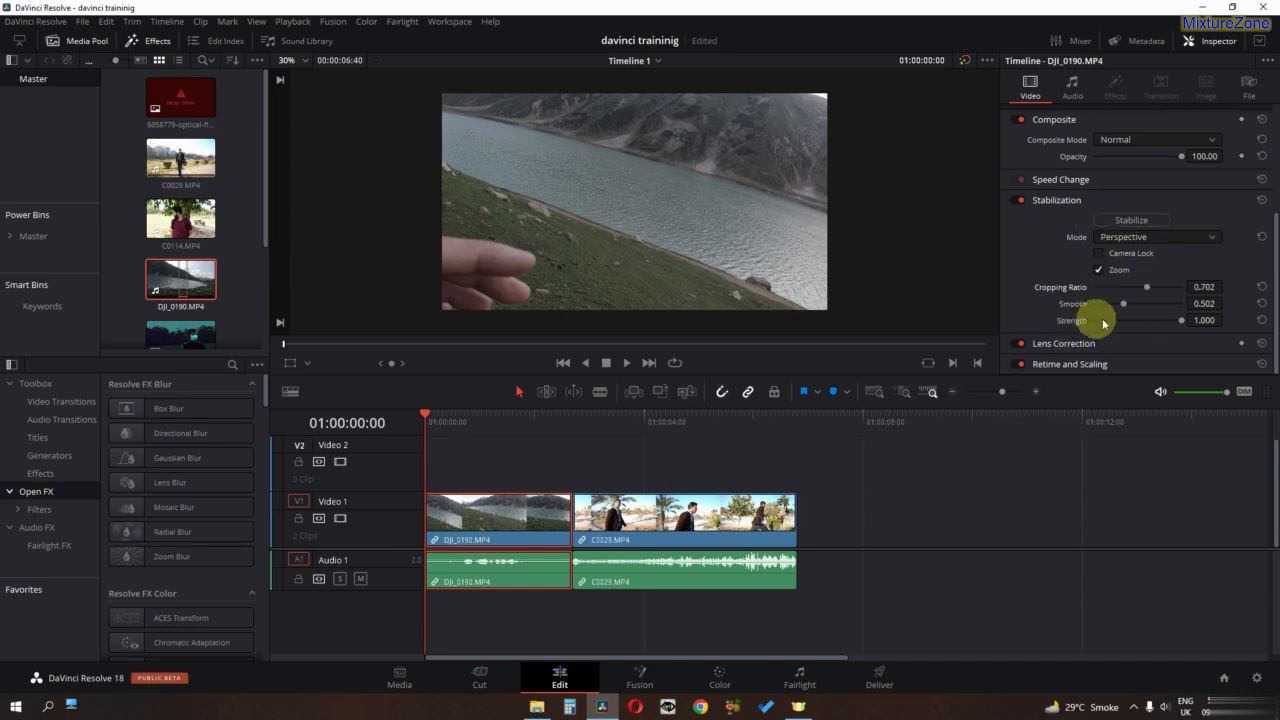
pyautogui.click(1145, 223)
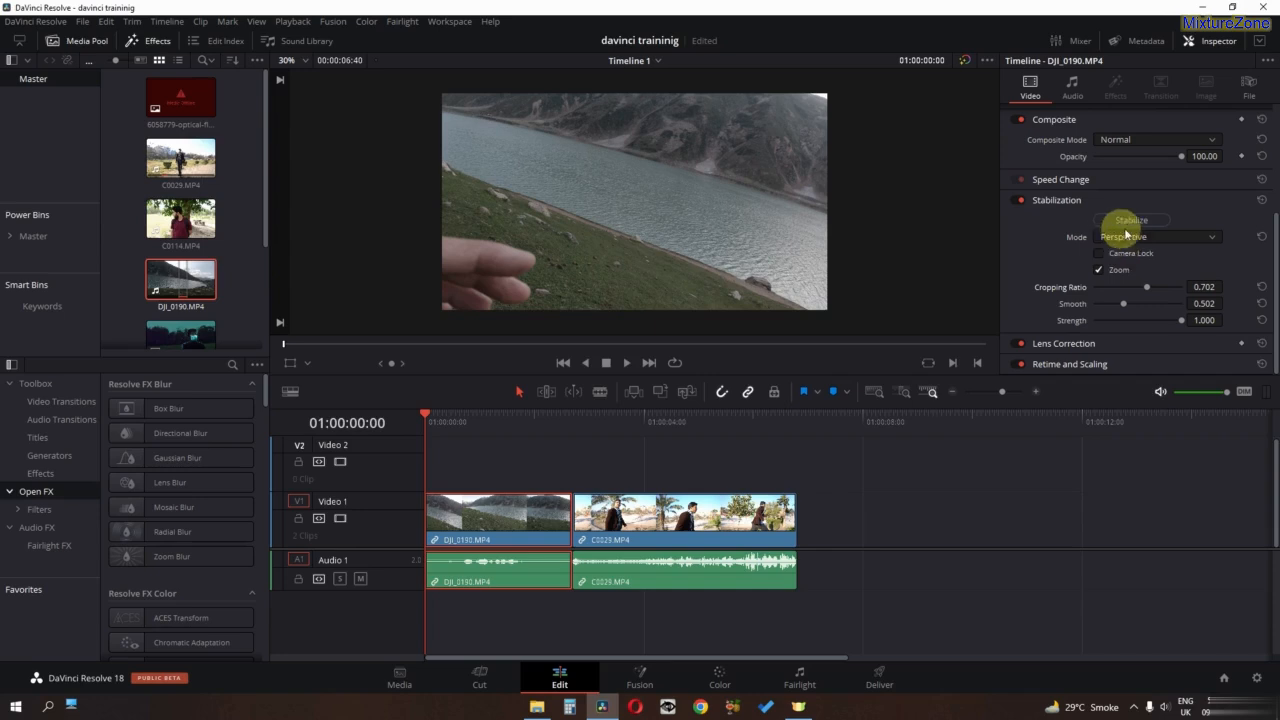
pyautogui.click(1118, 224)
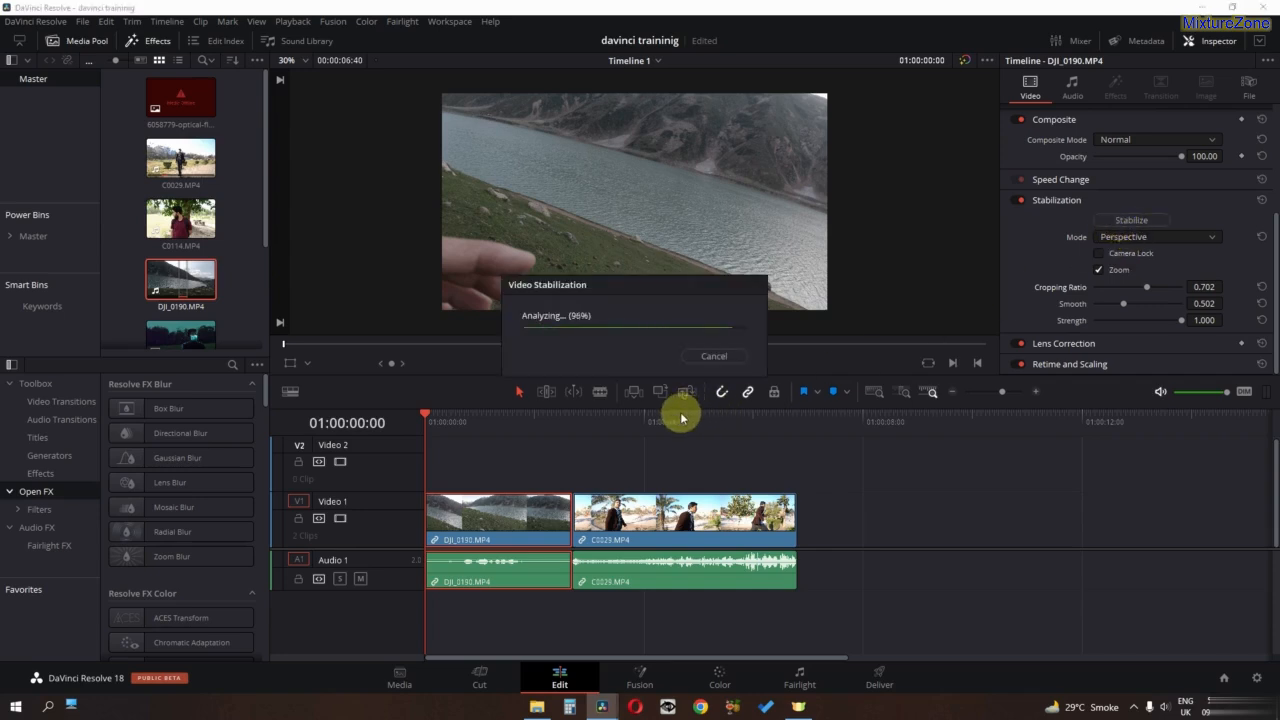
pyautogui.press('space')
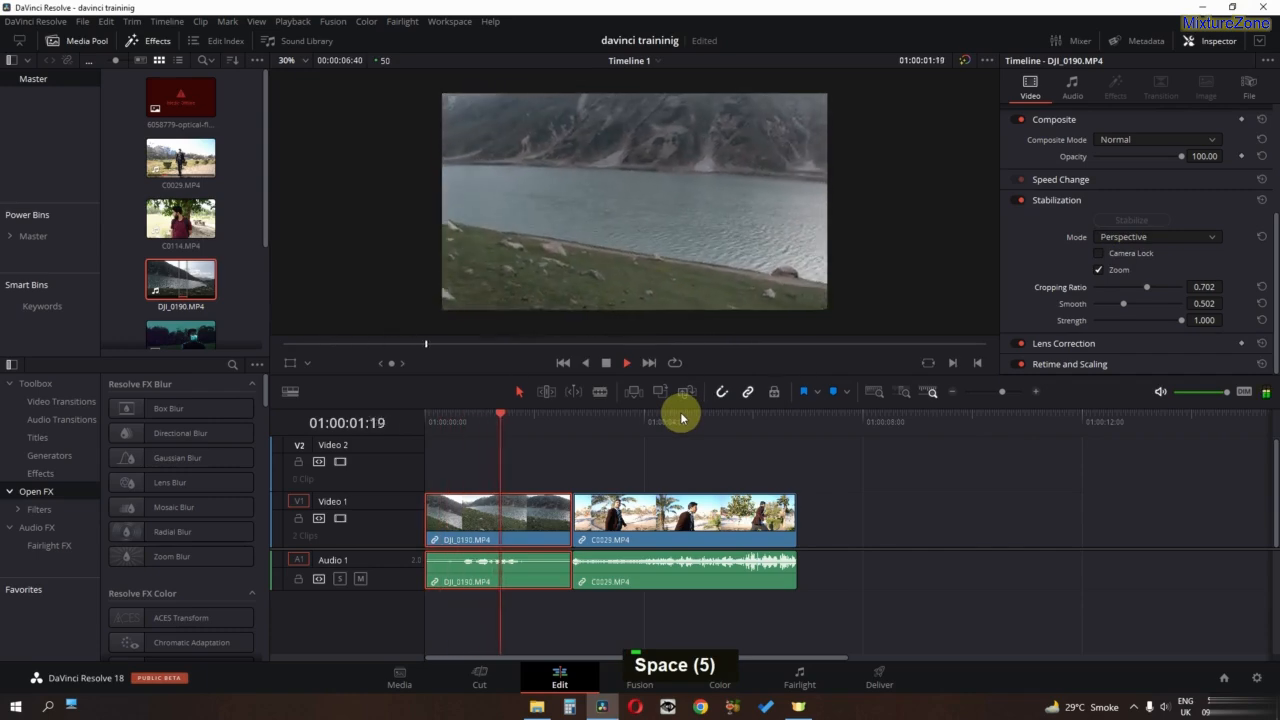
pyautogui.press('space')
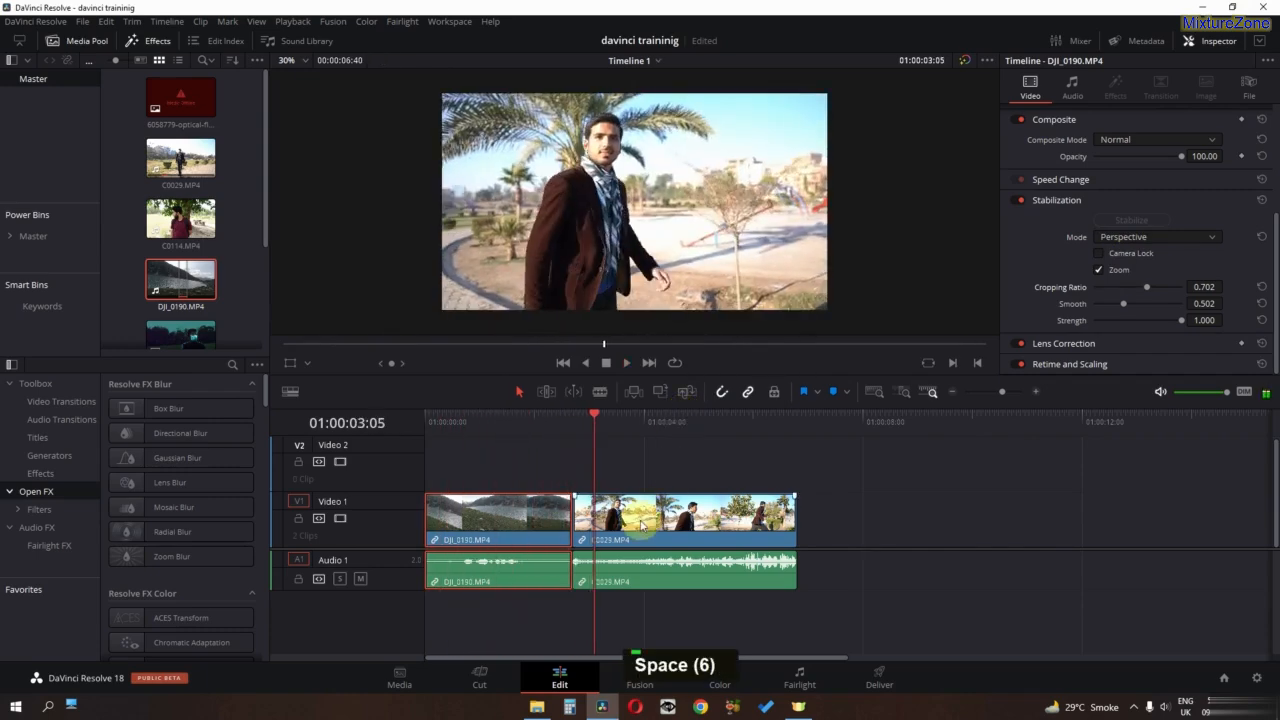
# - Stabilize the C0029.MP4 clip in Similarity mode and play the stabilized clip
pyautogui.moveTo(598, 430)
pyautogui.mouseDown()
pyautogui.moveTo(710, 424)
pyautogui.moveTo(592, 428)
pyautogui.mouseUp()
pyautogui.click(652, 524)
pyautogui.click(1118, 238)
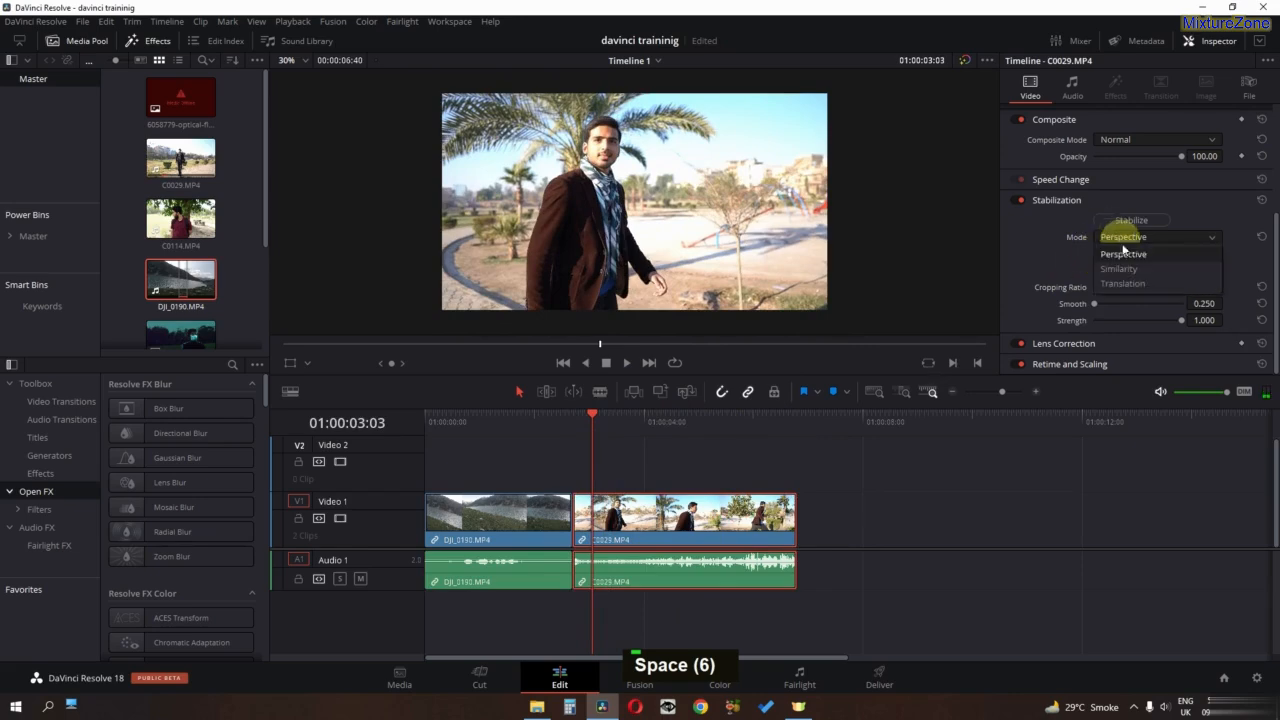
pyautogui.click(1120, 269)
pyautogui.click(1136, 220)
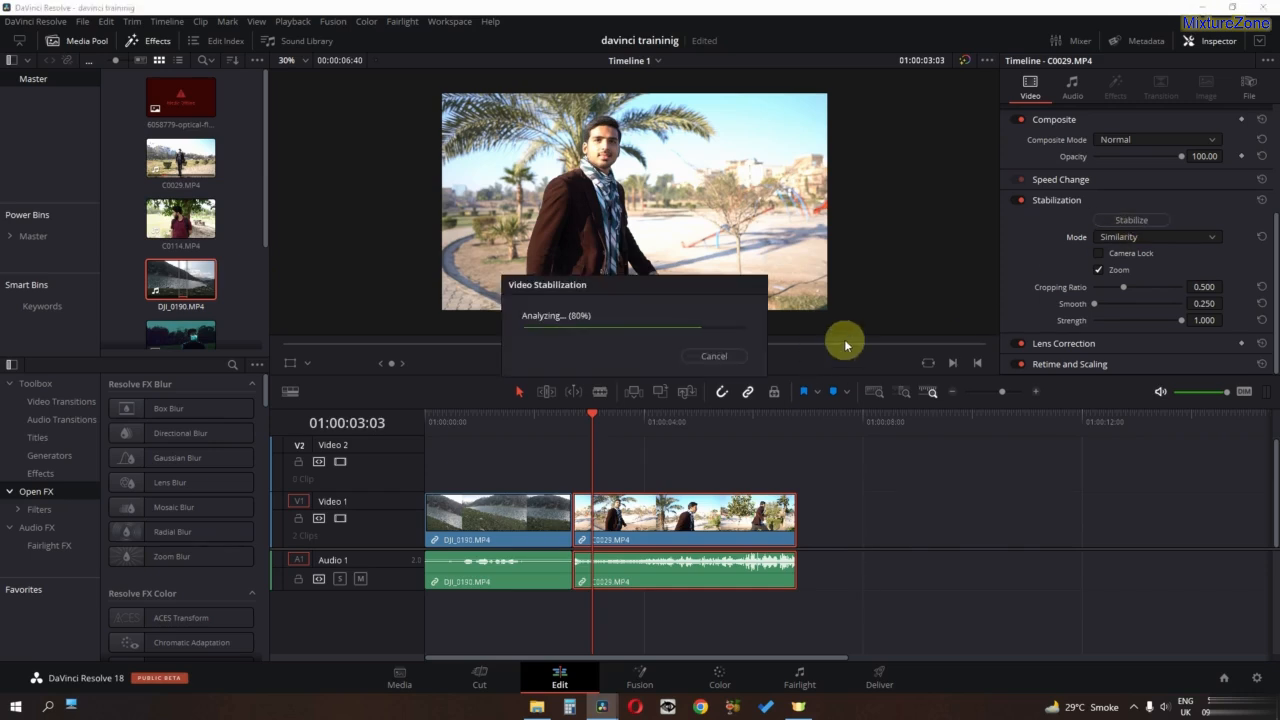
pyautogui.press('space')
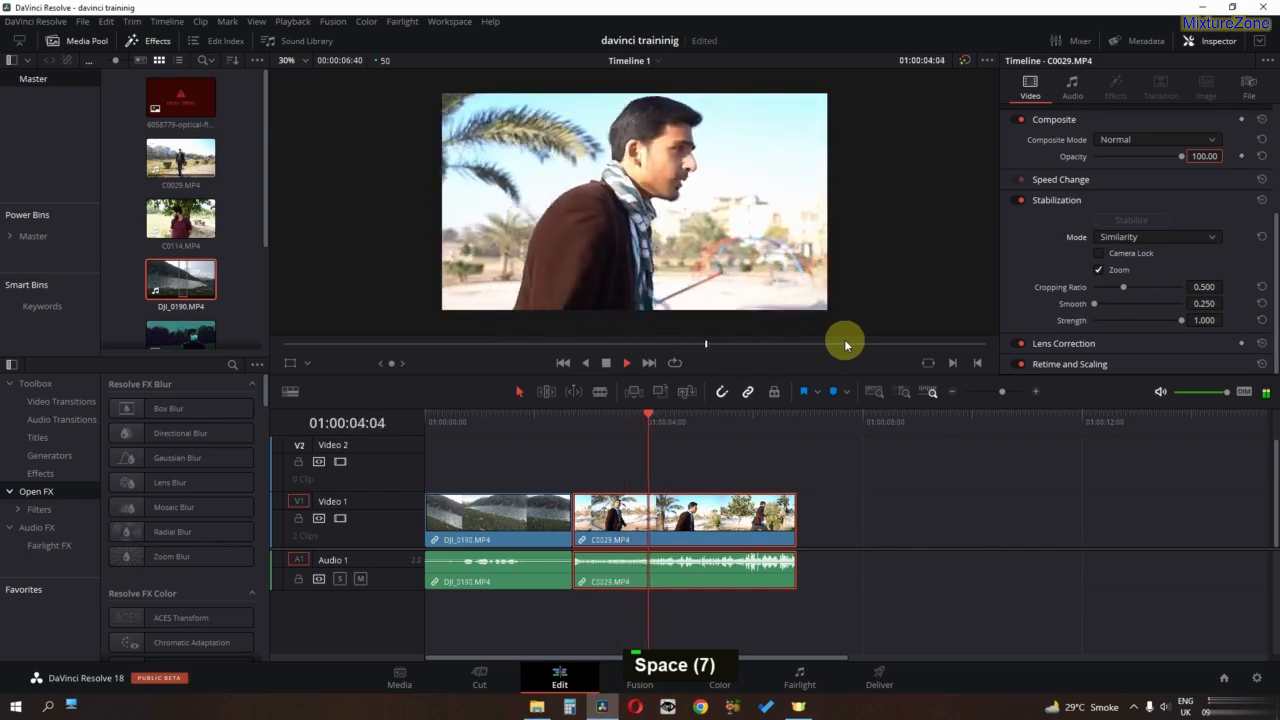
pyautogui.press('space')
pyautogui.press('space')
pyautogui.press('space')
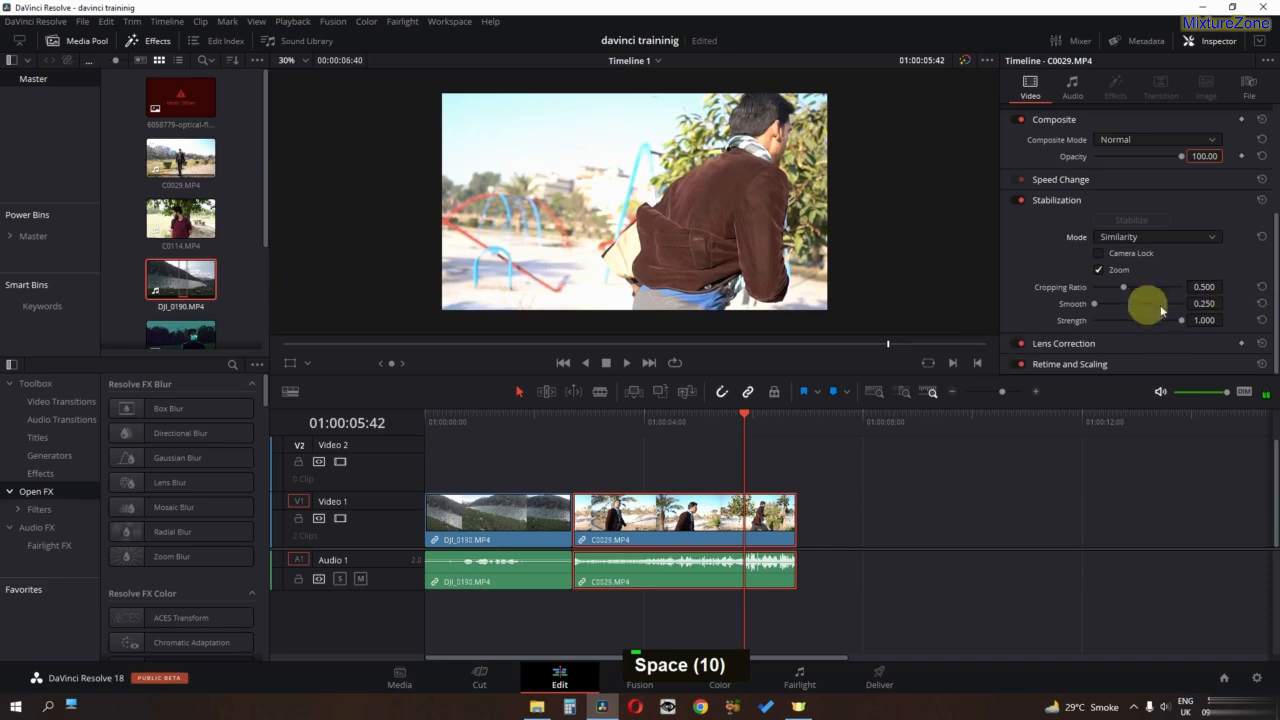
# - Stabilize the C0029.MP4 clip again with a cropping ratio of 0.405 and play the result from near the clip's start
pyautogui.moveTo(1120, 289)
pyautogui.mouseDown()
pyautogui.moveTo(1077, 297)
pyautogui.moveTo(1133, 289)
pyautogui.mouseUp()
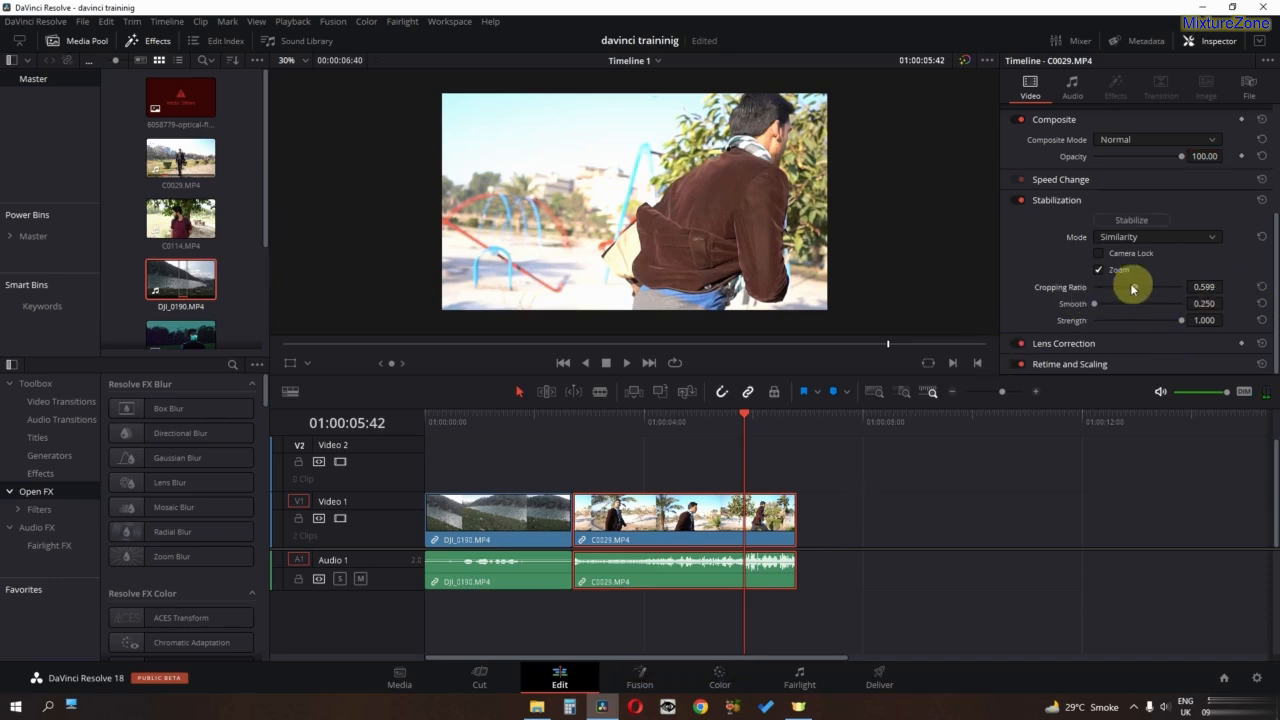
pyautogui.click(1124, 222)
pyautogui.click(588, 422)
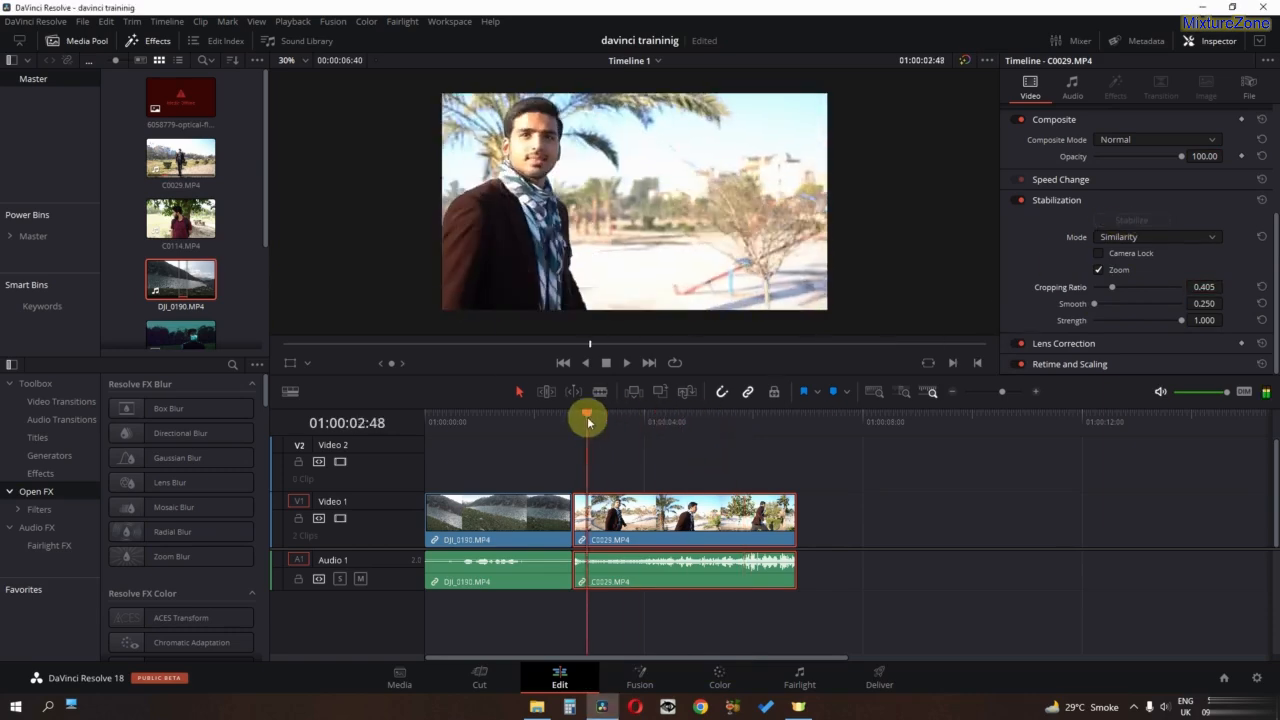
pyautogui.press('space')
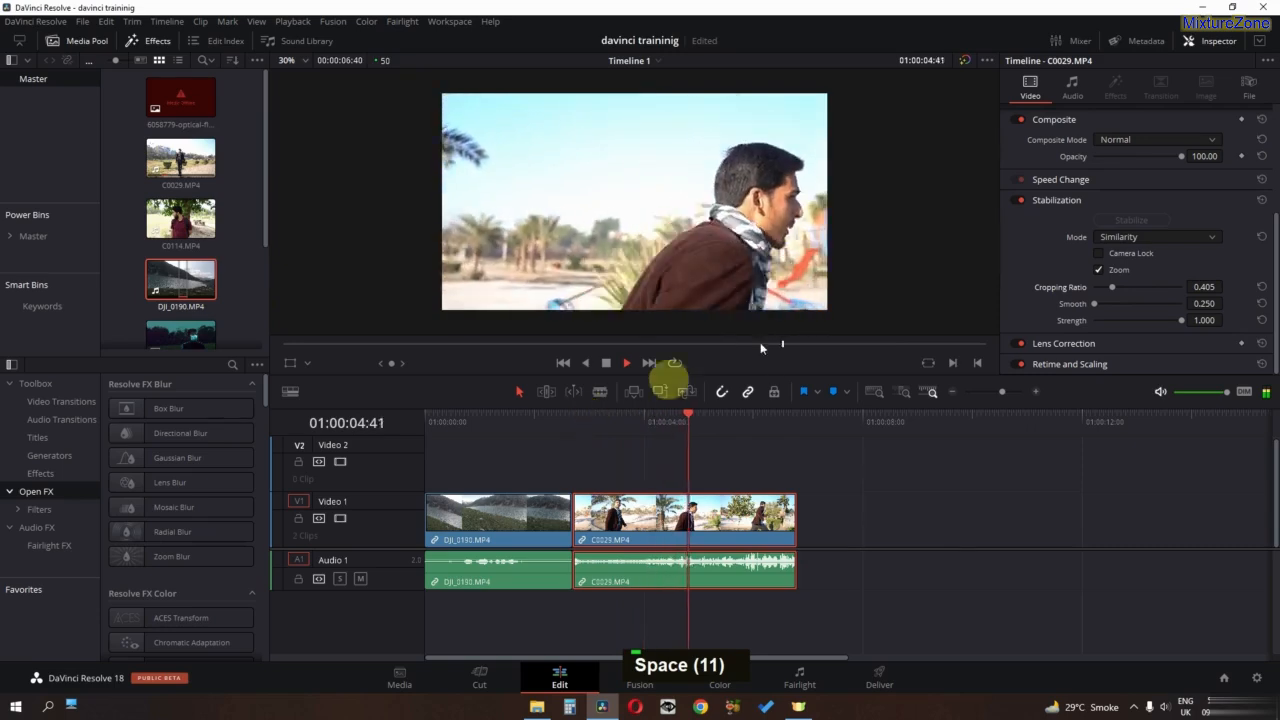
pyautogui.press('space')
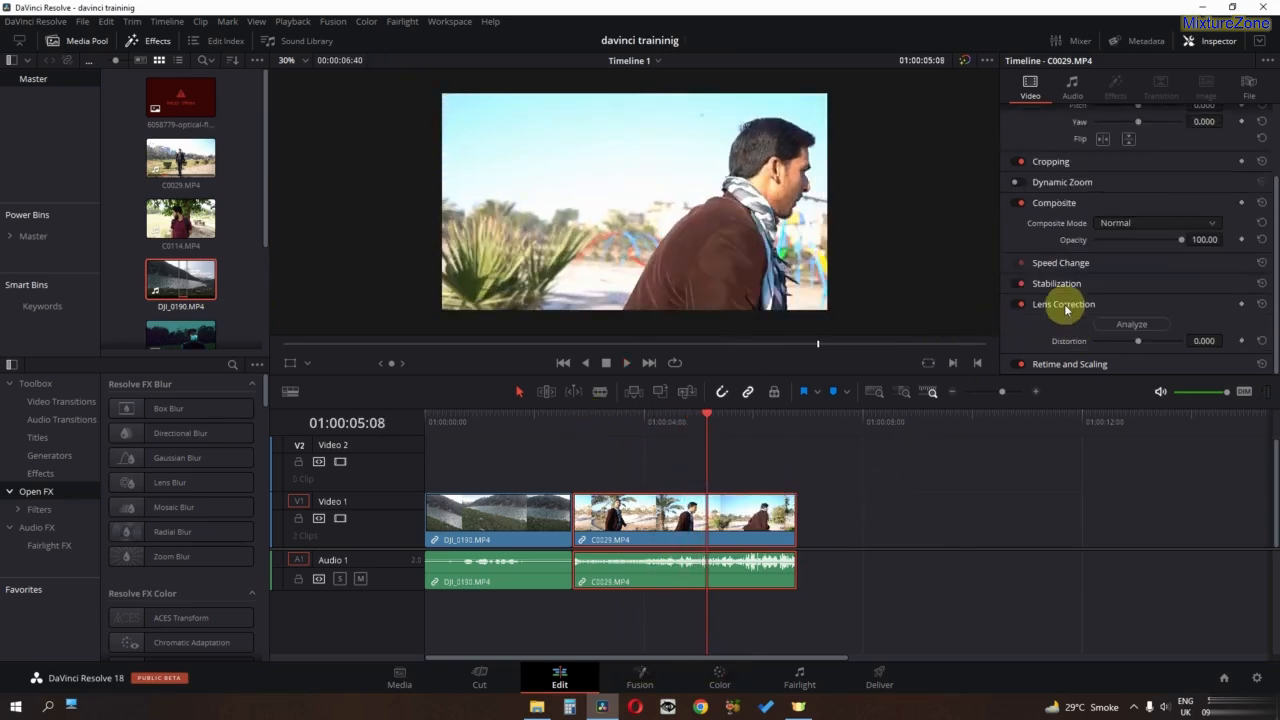
# - Try a lens distortion of -0.359 on the C0029.MP4 clip, and reset its Lens Correction settings
pyautogui.moveTo(1140, 342)
pyautogui.mouseDown()
pyautogui.moveTo(1170, 345)
pyautogui.moveTo(1122, 341)
pyautogui.mouseUp()
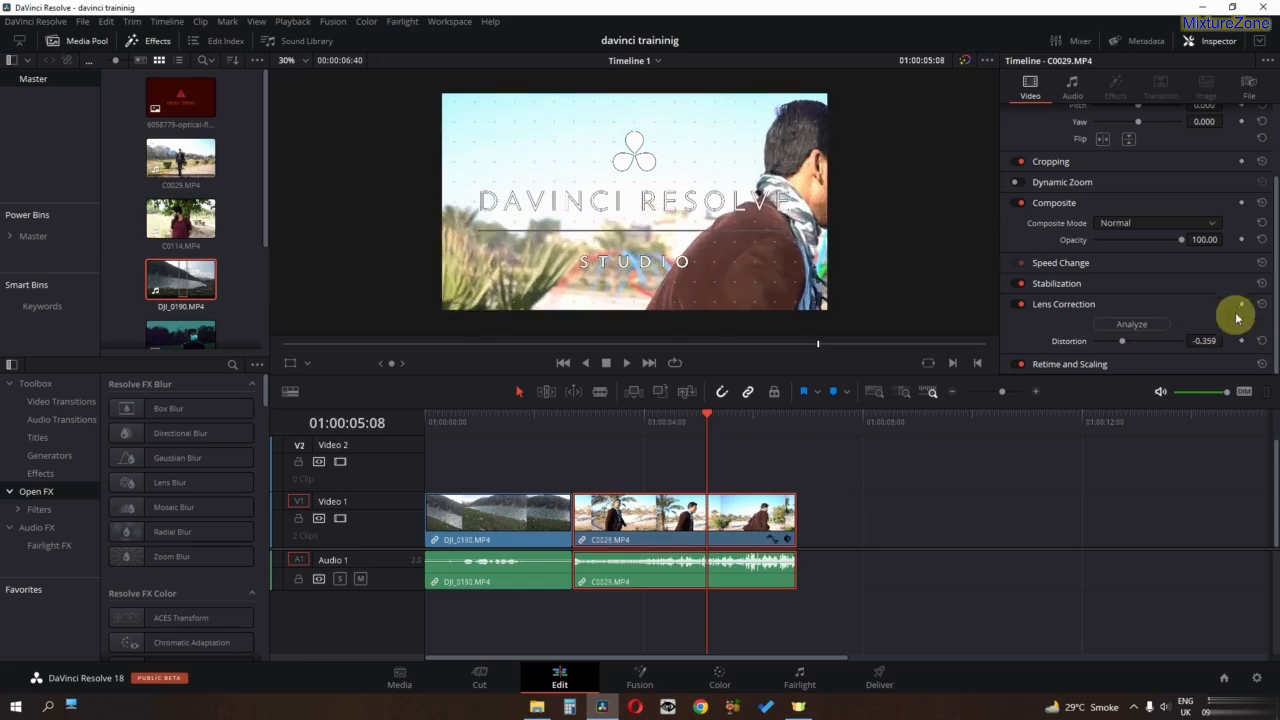
pyautogui.click(1261, 303)
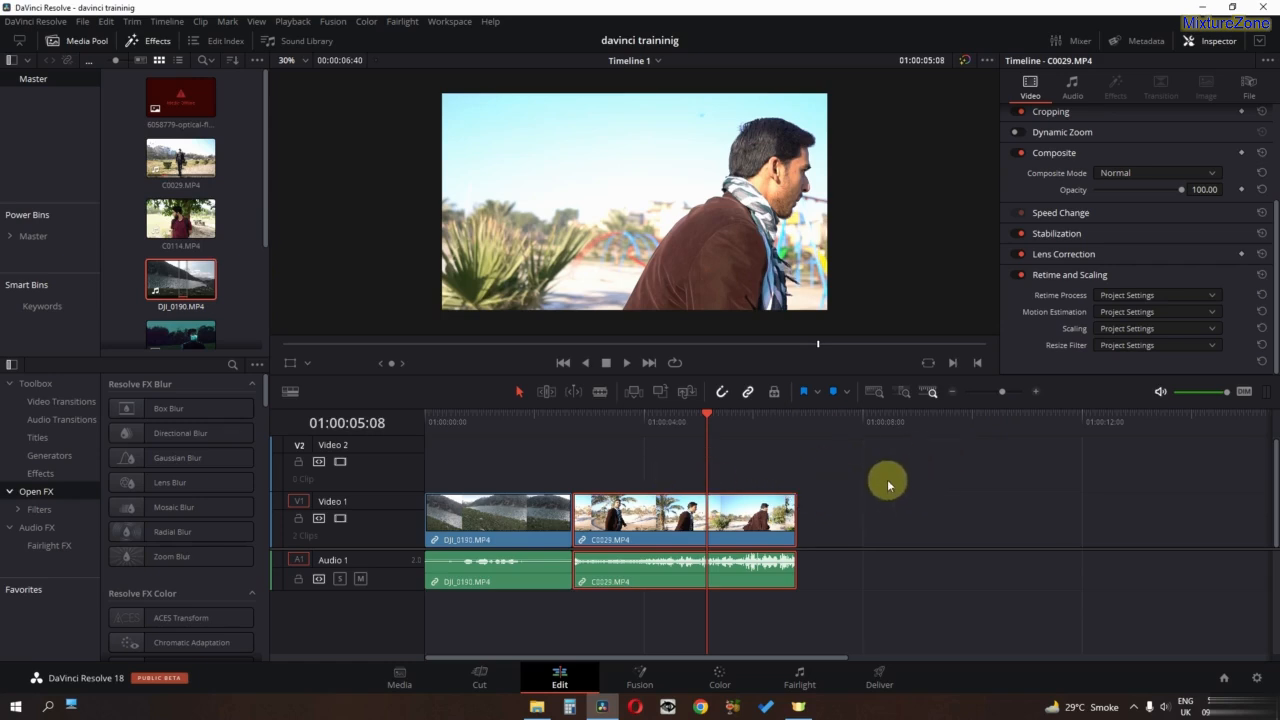
# - Show the audio settings of the C0029.MP4 clip in the Inspector
pyautogui.scroll(1, 1124, 160)
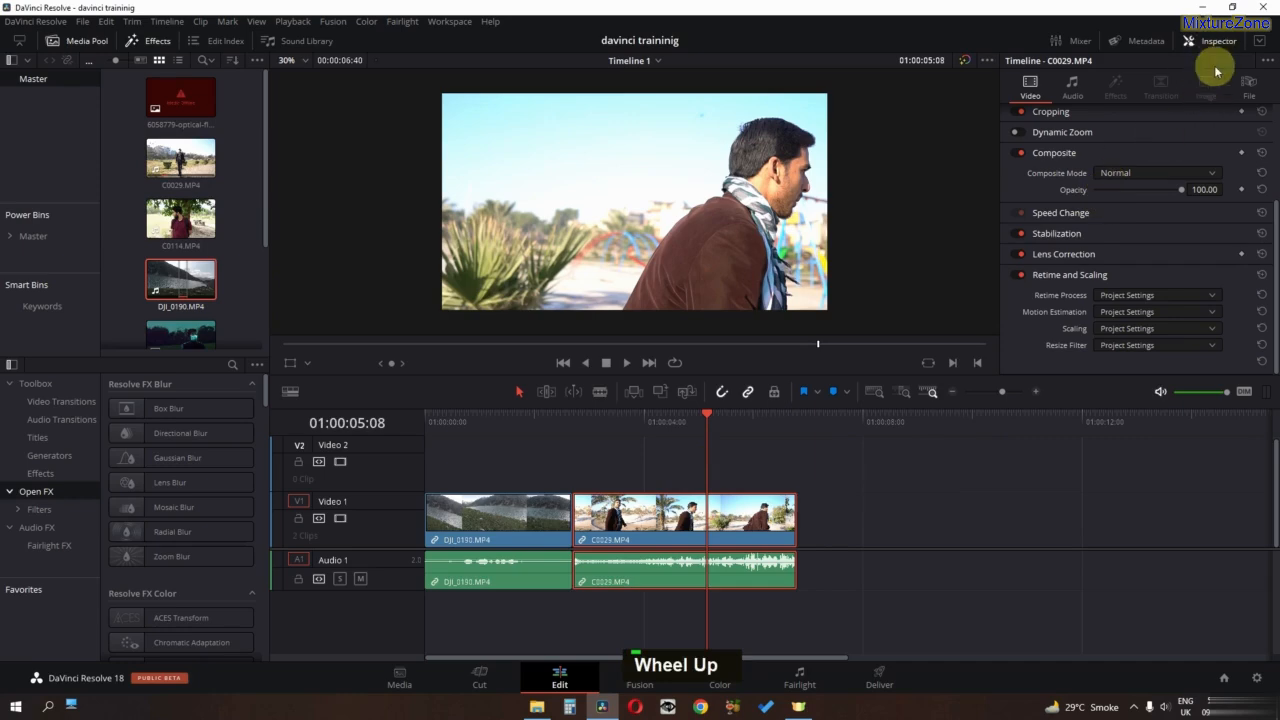
pyautogui.click(1074, 88)
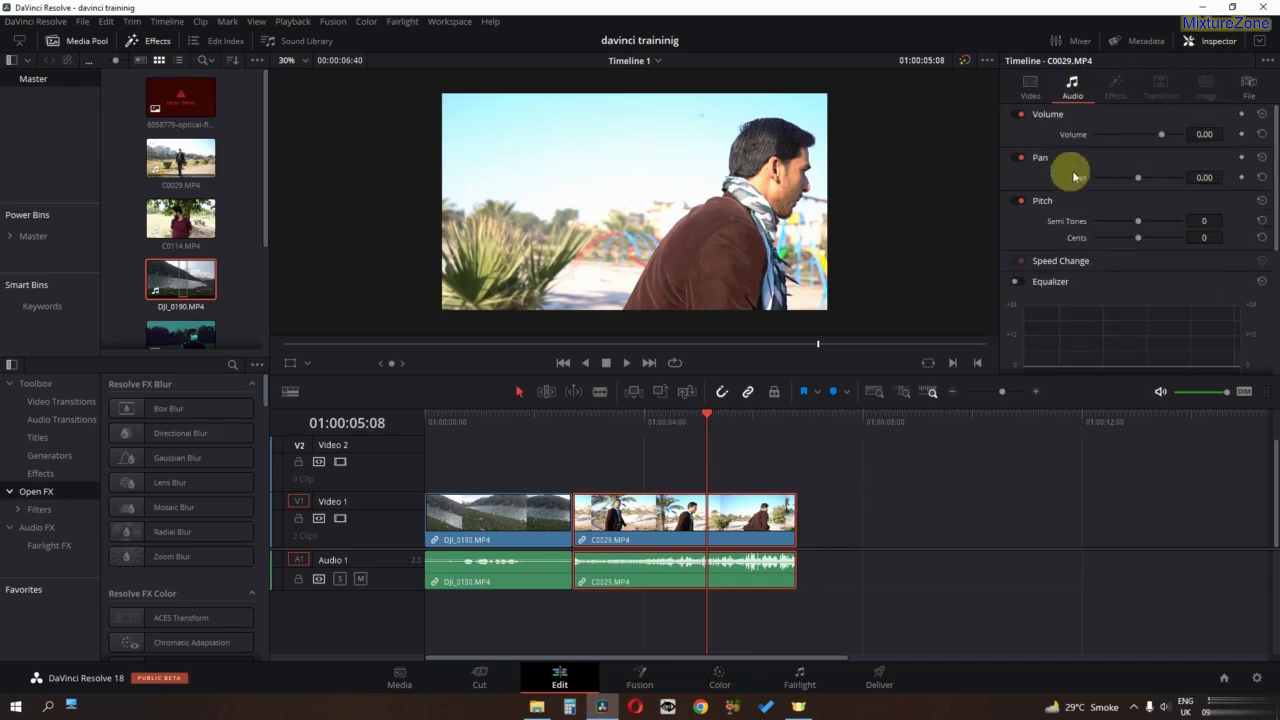